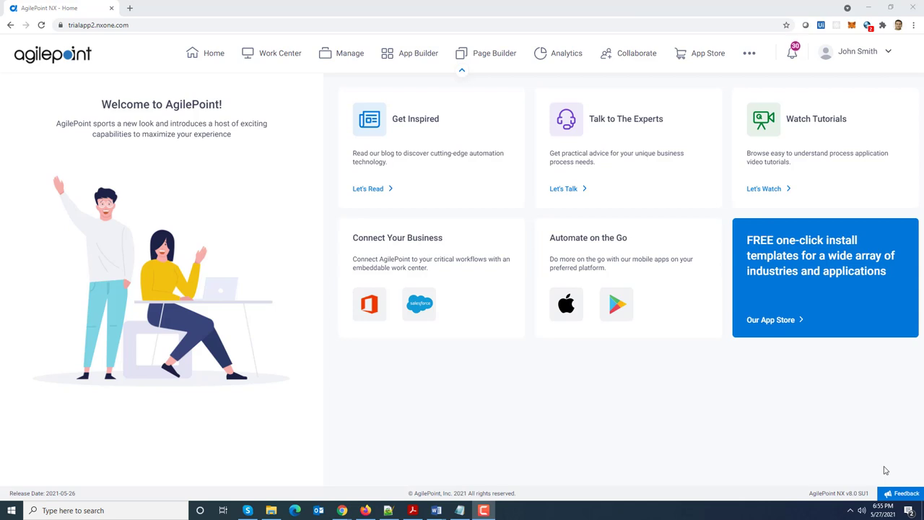
Create and save a new Page Builder page titled 'Modern Work Center', internal name auto-filled as modern-work-center.
click(493, 65)
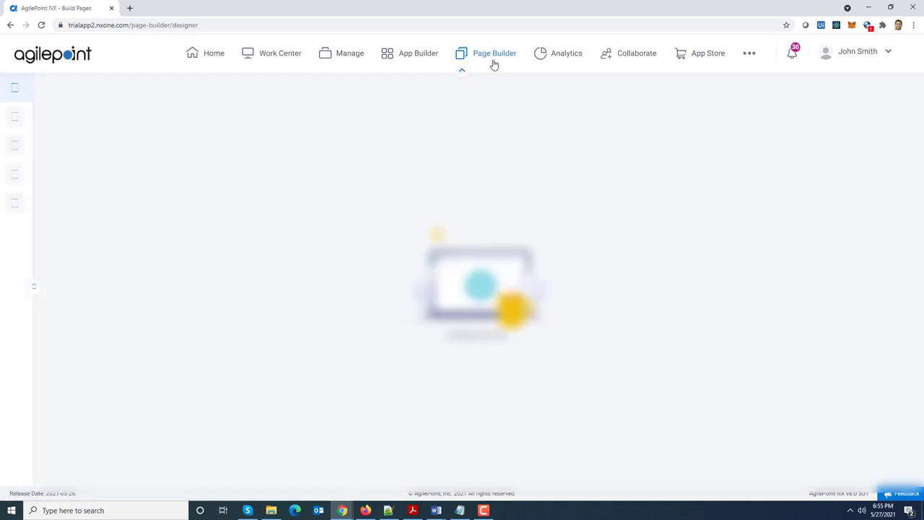
click(76, 87)
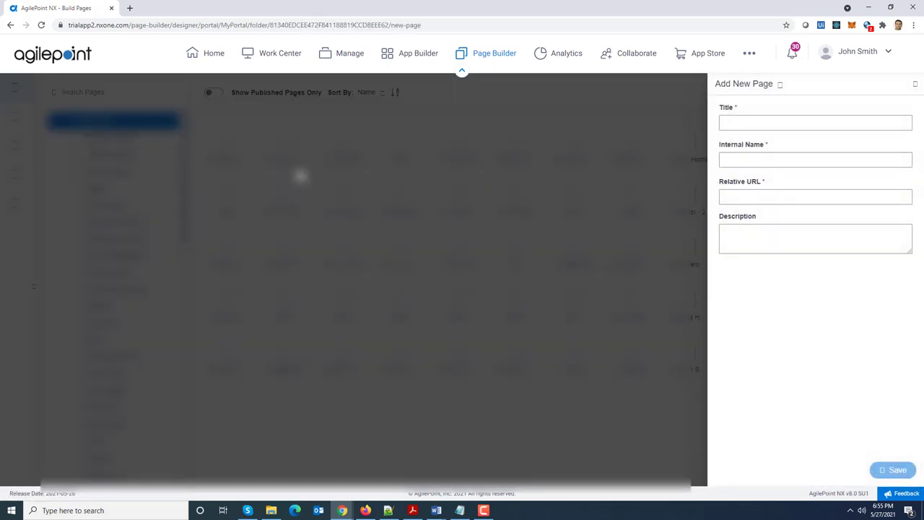
click(739, 120)
text(Modern )
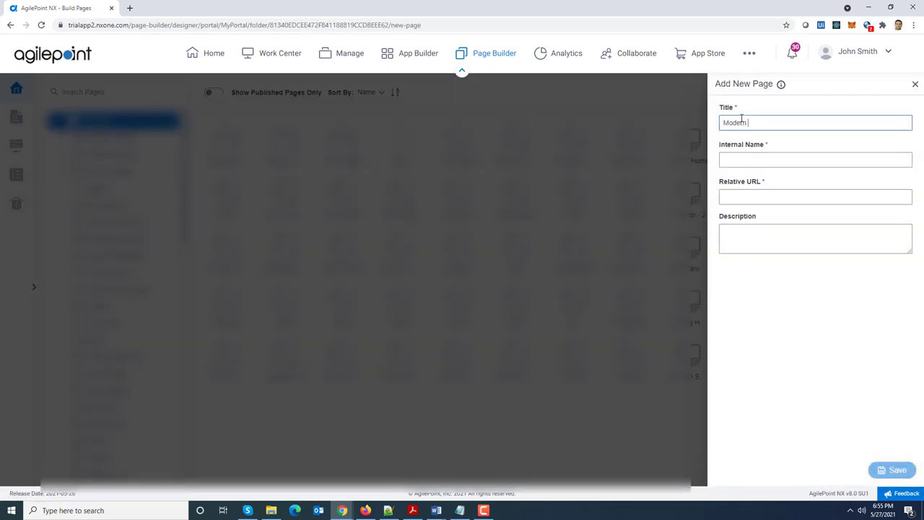
text(Work Center)
drag(800, 123, 700, 127)
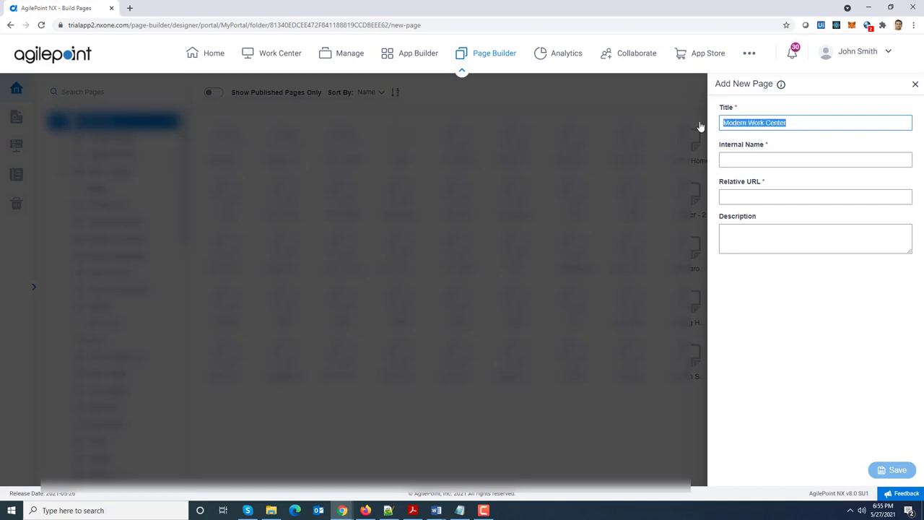
click(769, 161)
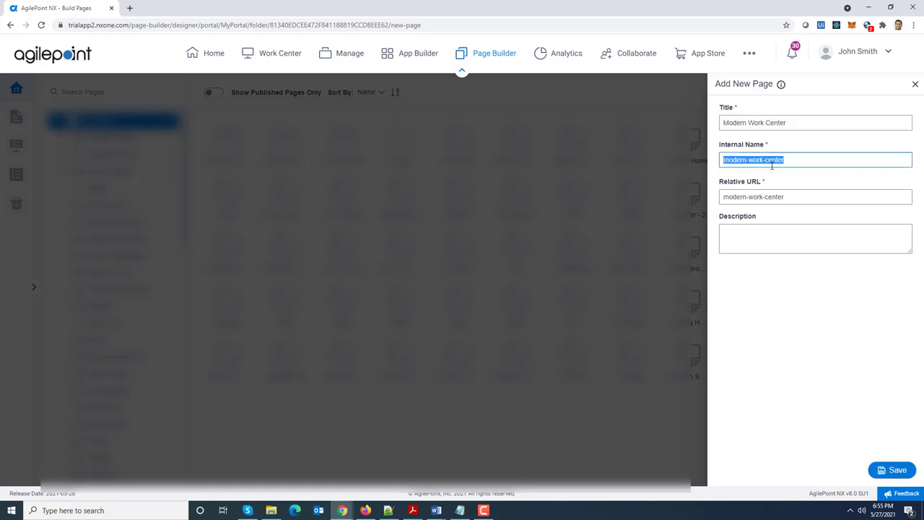
click(893, 470)
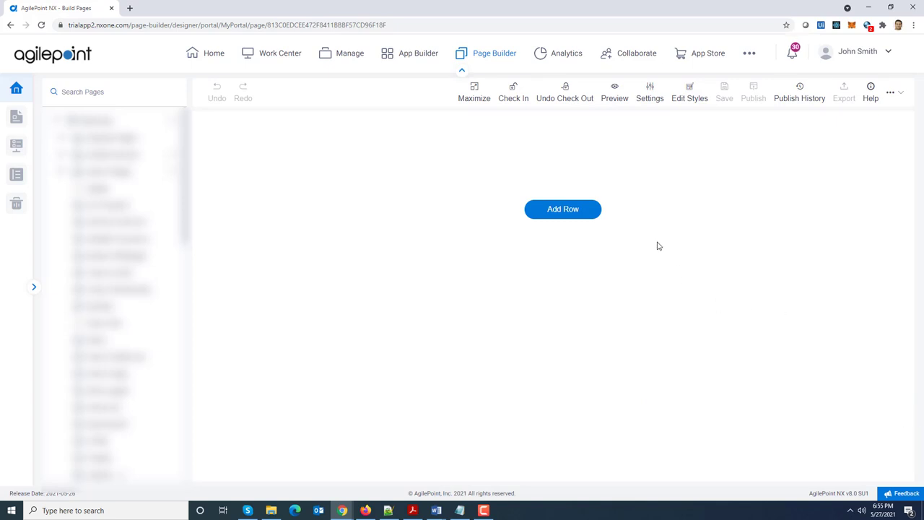
Add a first row to the empty page and pick the Work Center widget from the Content list.
click(557, 217)
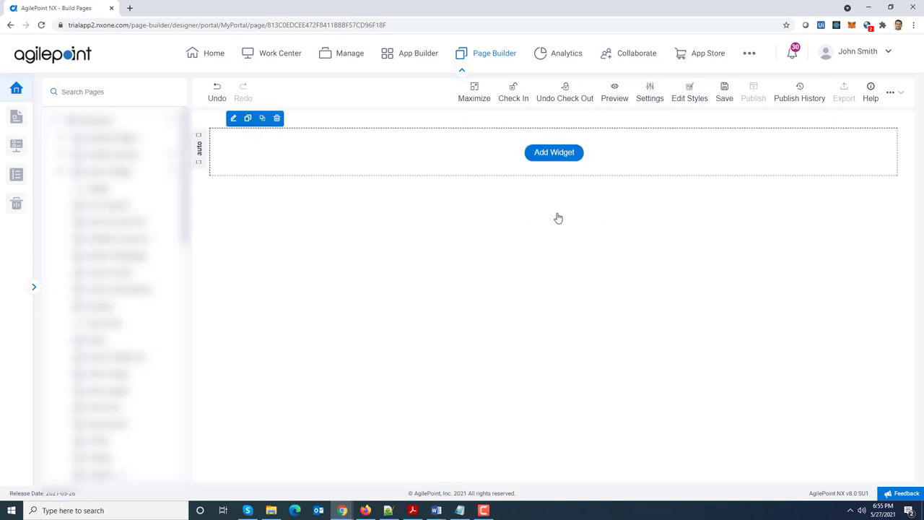
click(561, 161)
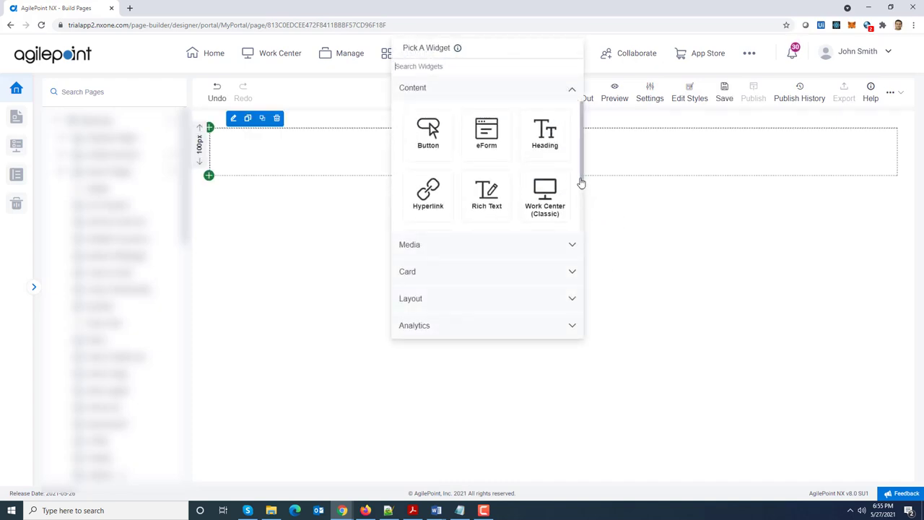
drag(582, 180, 582, 200)
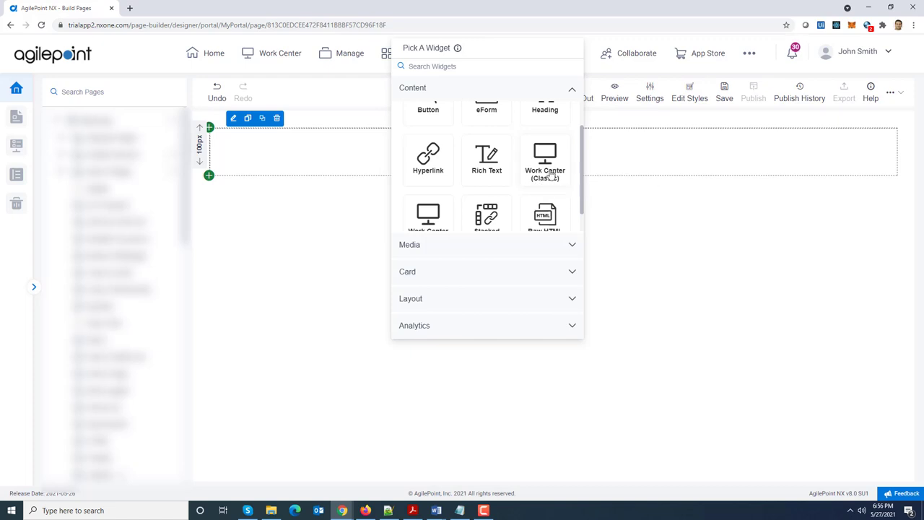
drag(580, 200, 580, 220)
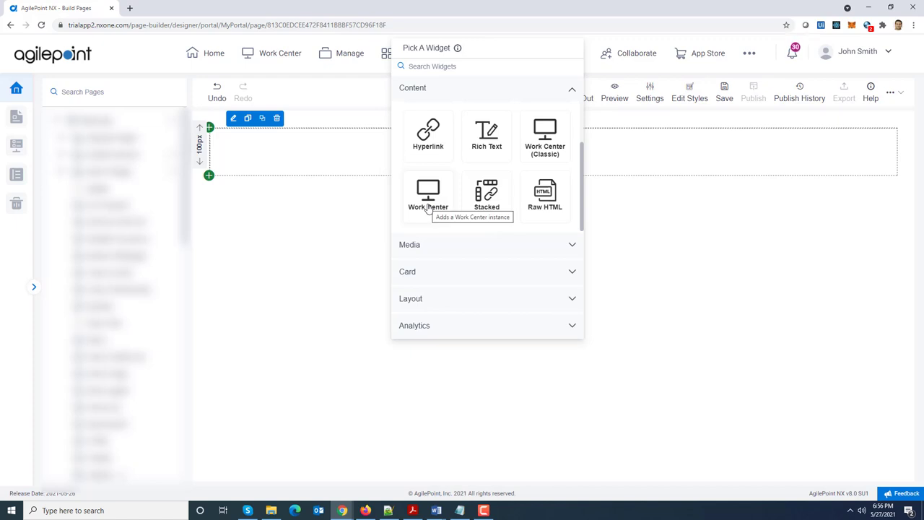
click(428, 196)
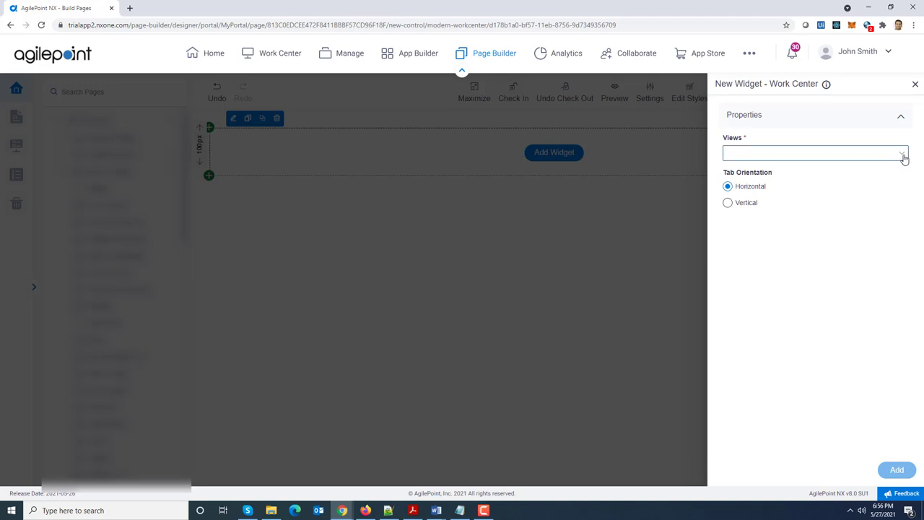
Select all Work Center views except External Apps: Overview, Tasks, Processes, My Apps, Delegations, Statistics.
click(902, 156)
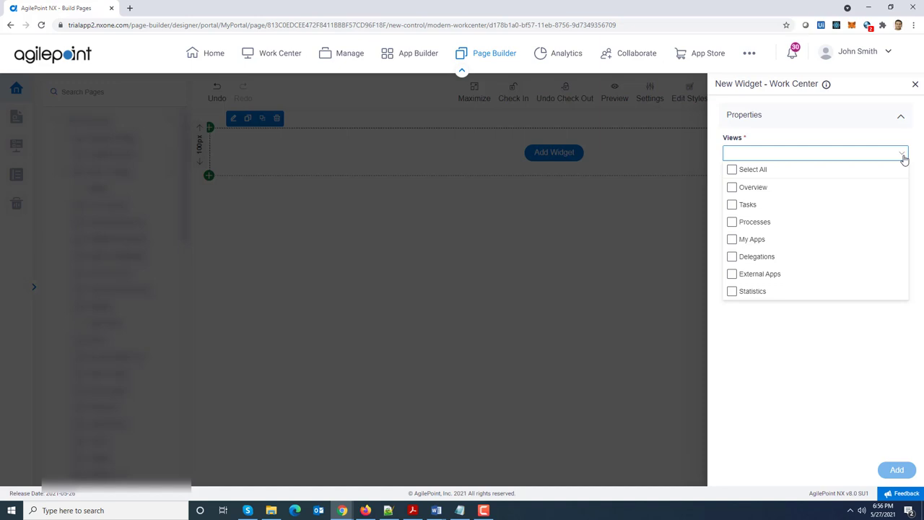
click(731, 185)
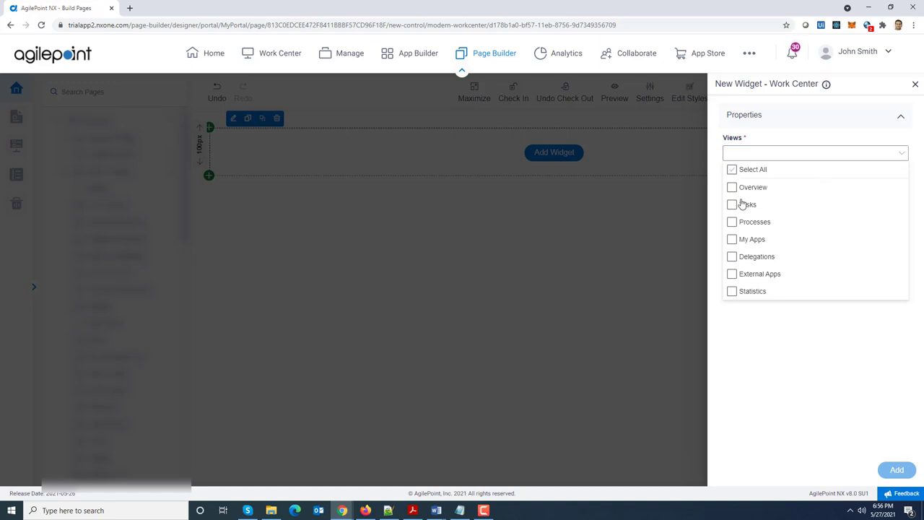
click(755, 277)
click(777, 213)
click(732, 172)
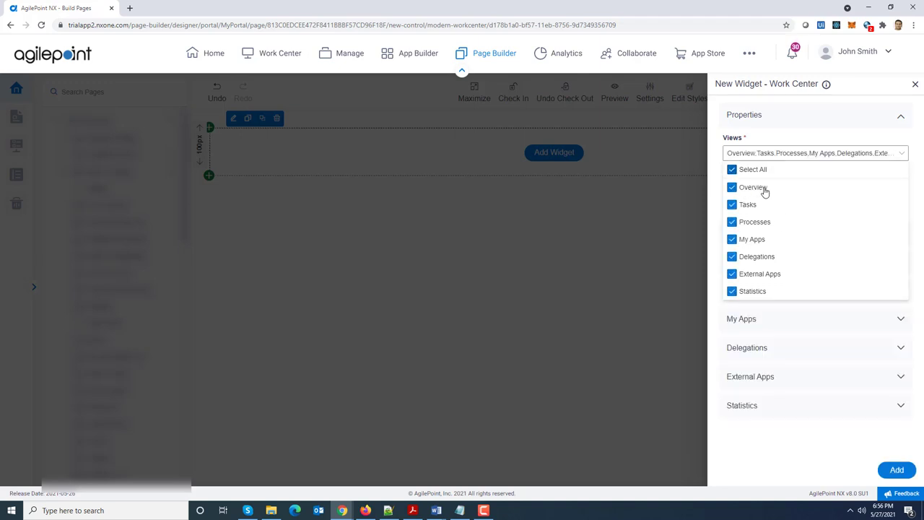
click(732, 274)
click(731, 274)
click(732, 274)
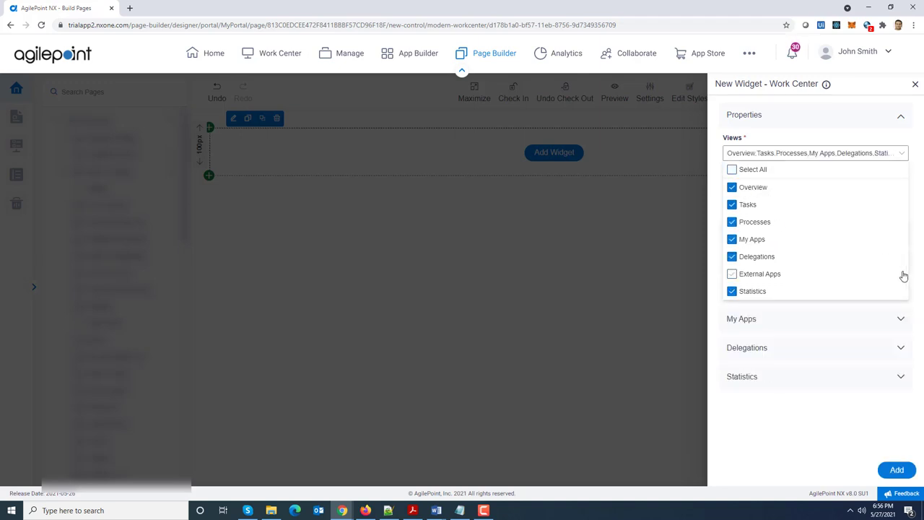
click(852, 440)
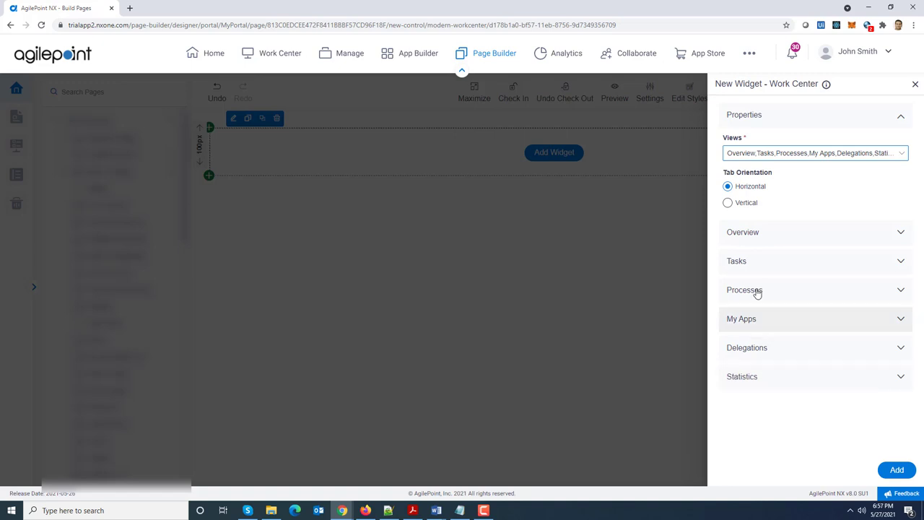
Rename the Overview tab to 'Dashboard'.
click(775, 233)
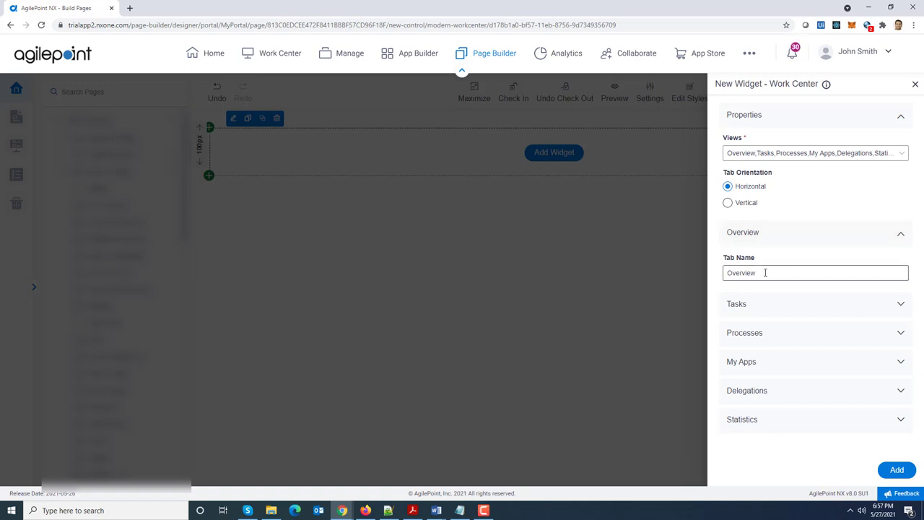
drag(765, 272, 632, 272)
text(Dashboard)
click(901, 232)
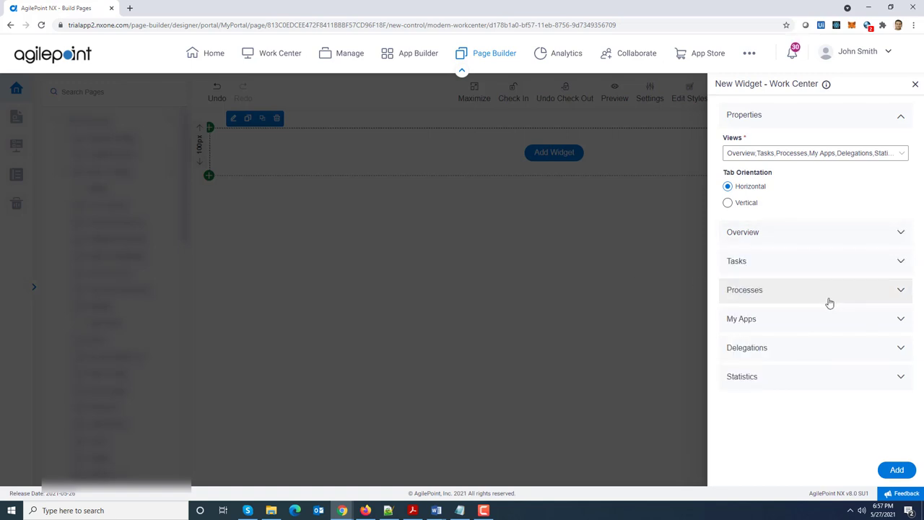
Keep Tasks on My Tasks grouped by Status and switch on its grid view.
click(829, 269)
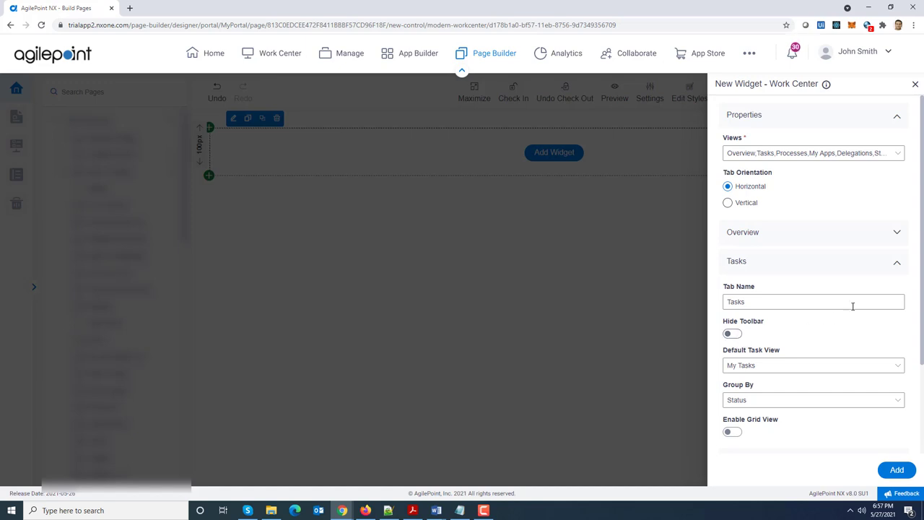
scroll(859, 336, down, 1)
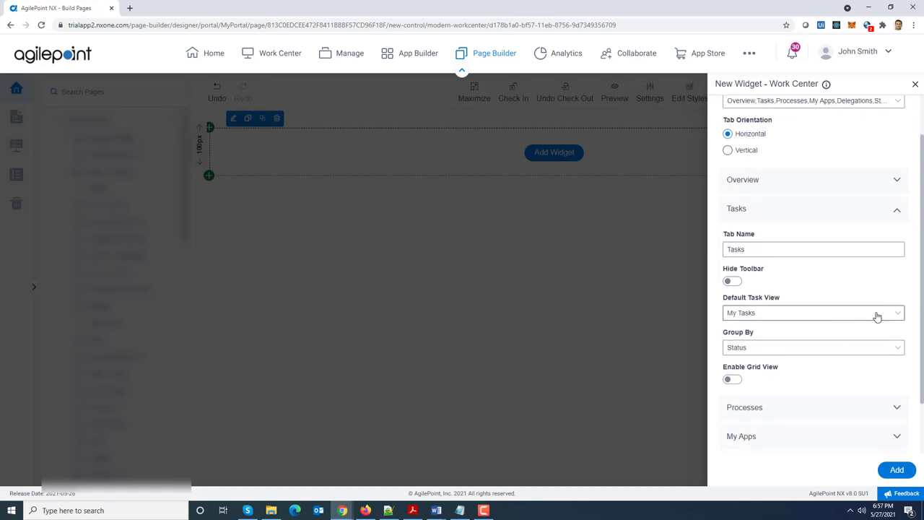
click(881, 316)
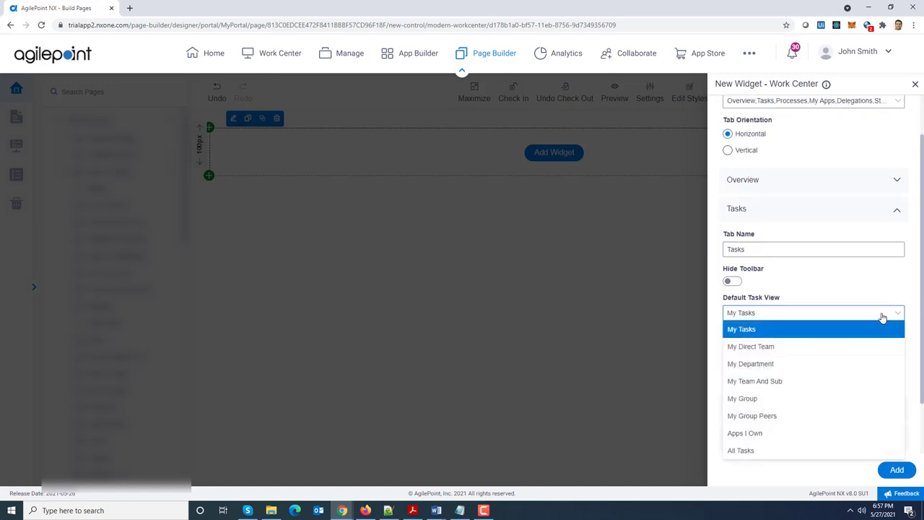
click(882, 318)
scroll(738, 343, down, 1)
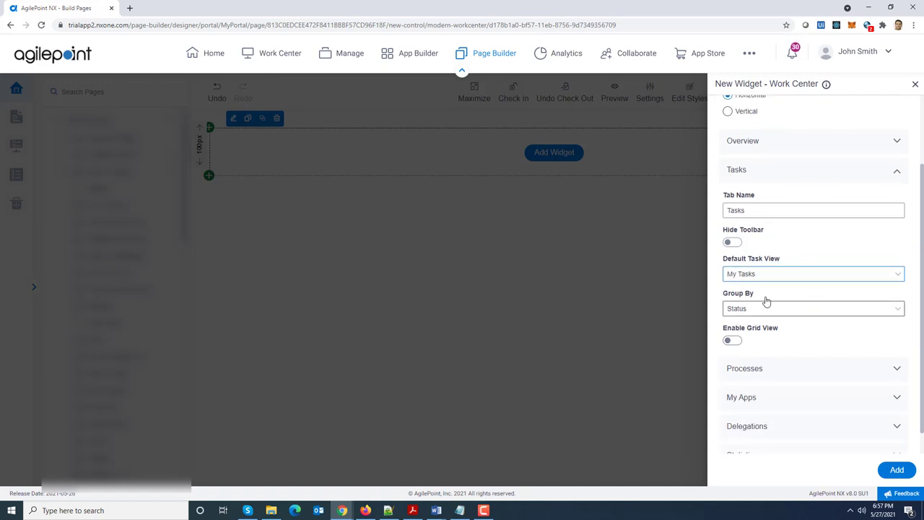
click(806, 312)
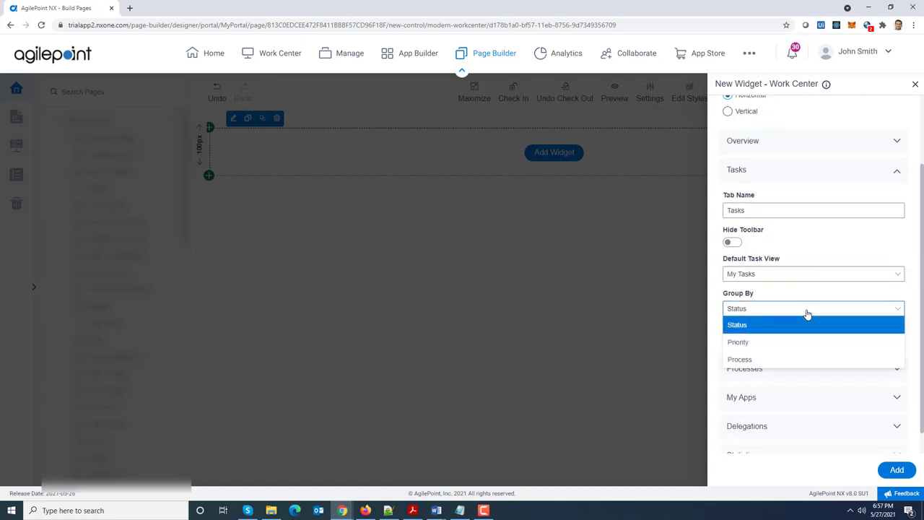
click(807, 313)
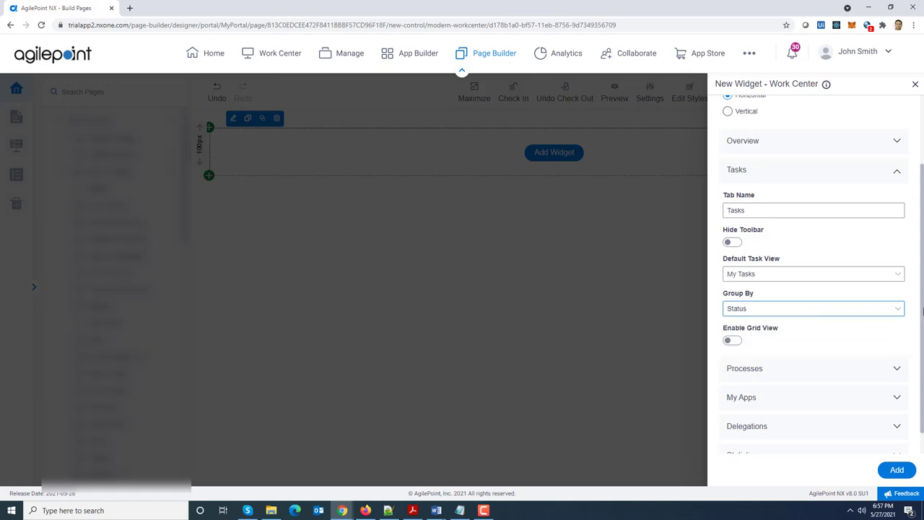
scroll(922, 313, down, 1)
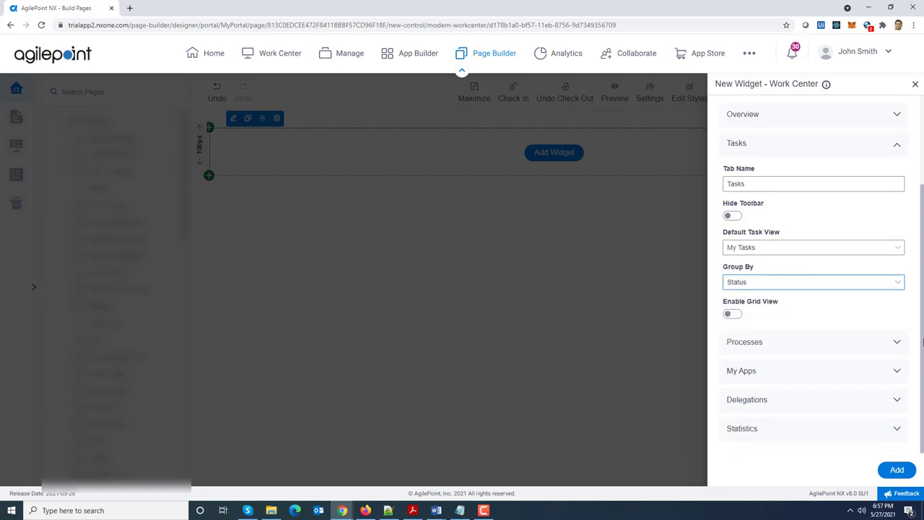
click(737, 319)
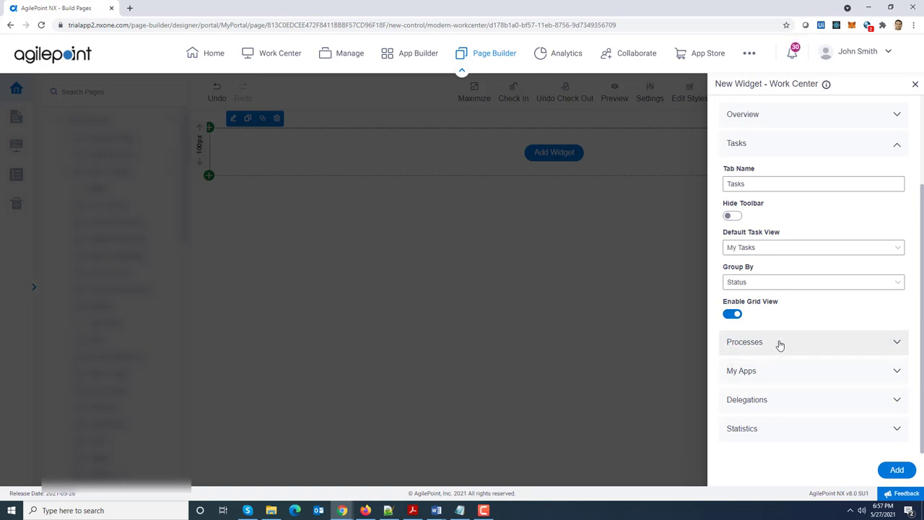
click(845, 152)
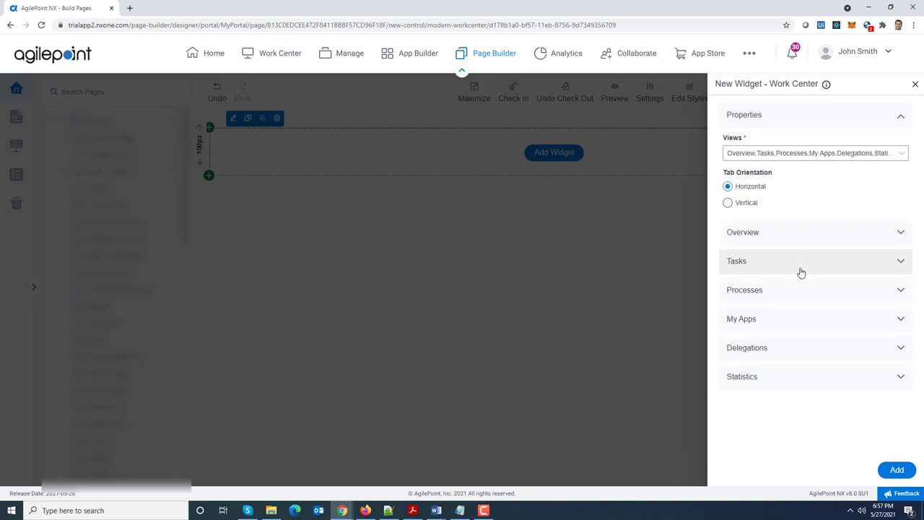
Keep Processes on I Started, My Processes and Running filter, and enable its grid view.
click(803, 288)
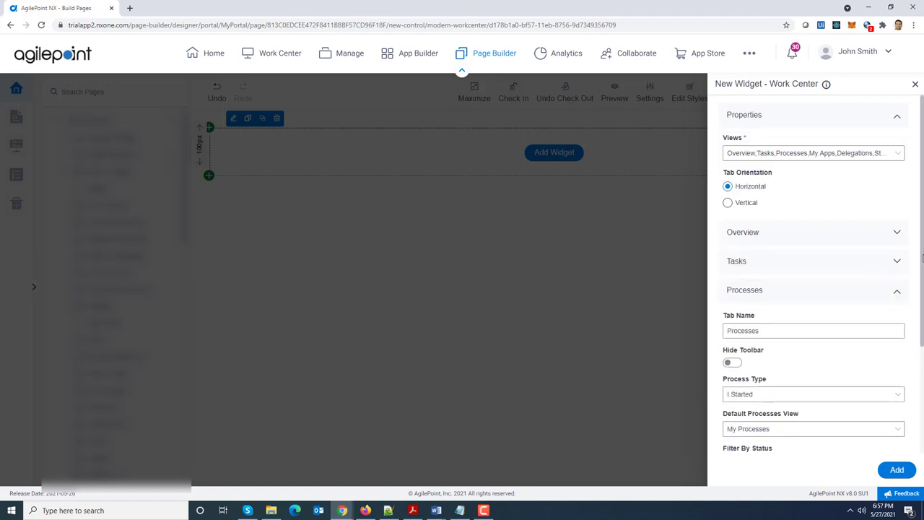
drag(922, 259, 921, 341)
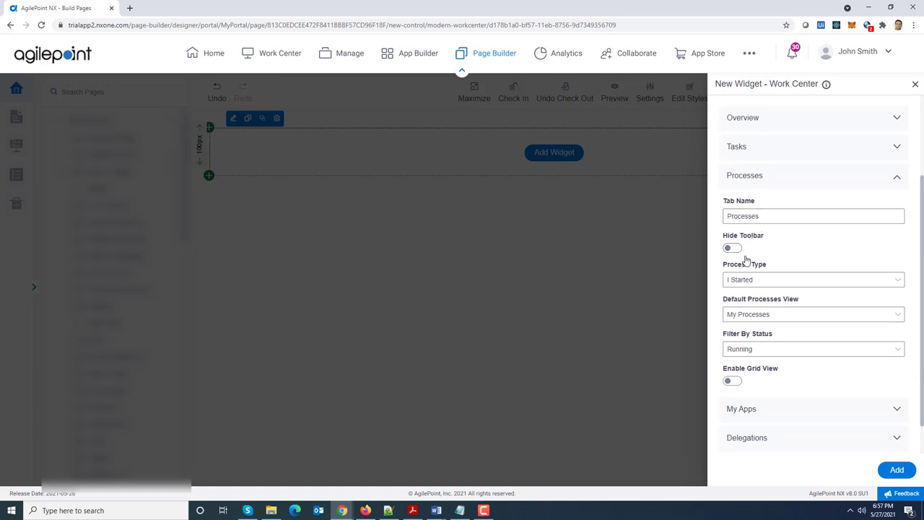
click(759, 288)
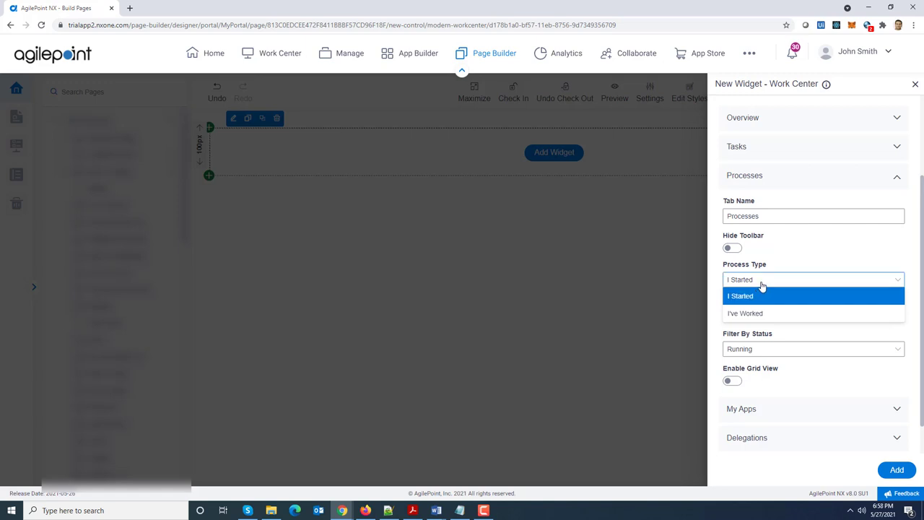
click(761, 286)
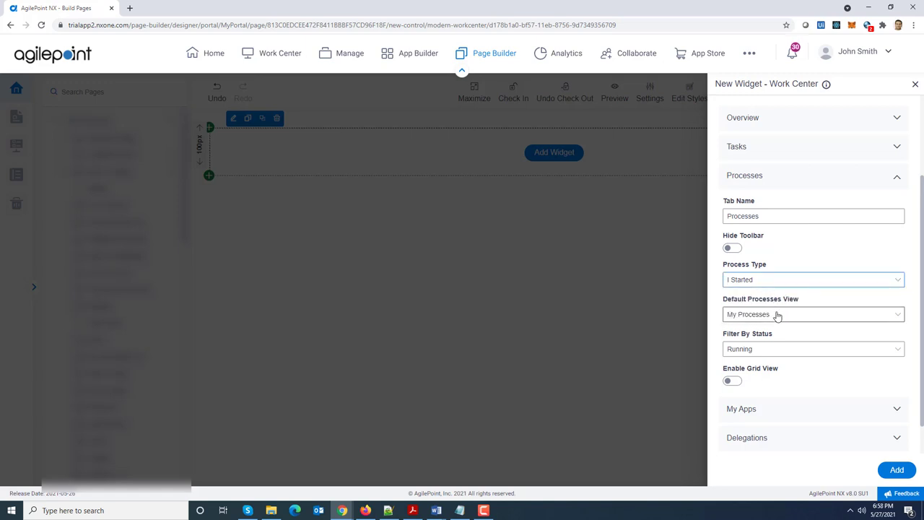
click(778, 315)
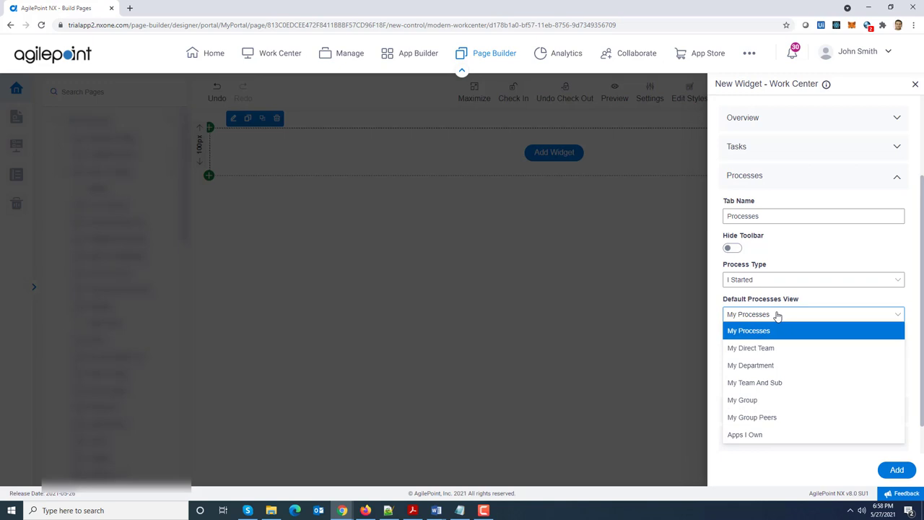
click(778, 315)
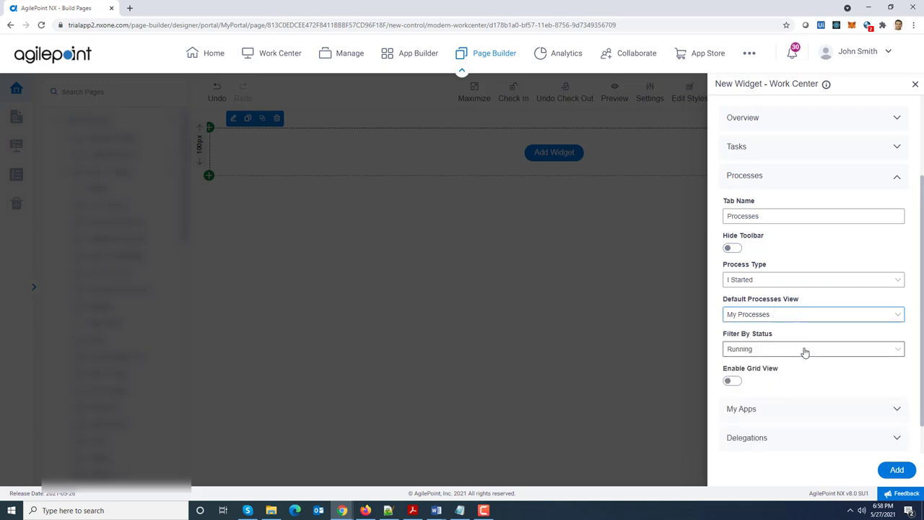
click(871, 354)
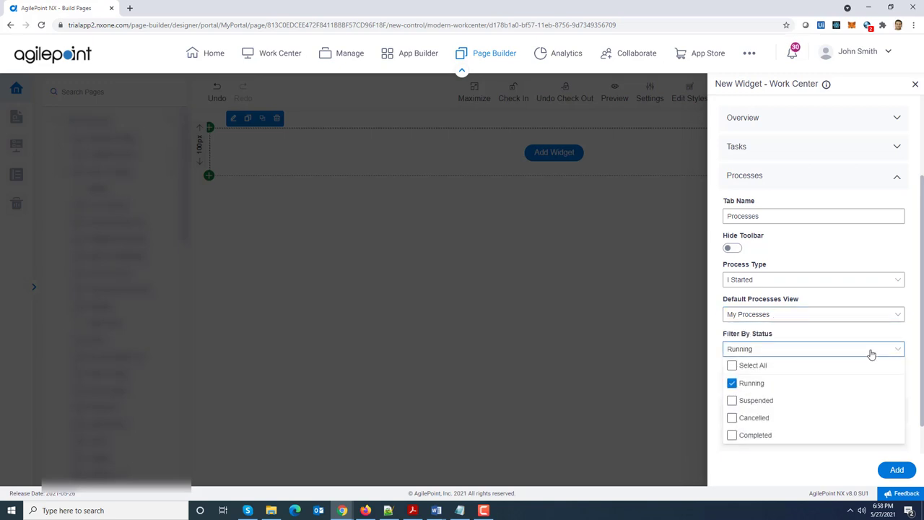
click(896, 352)
scroll(917, 336, down, 1)
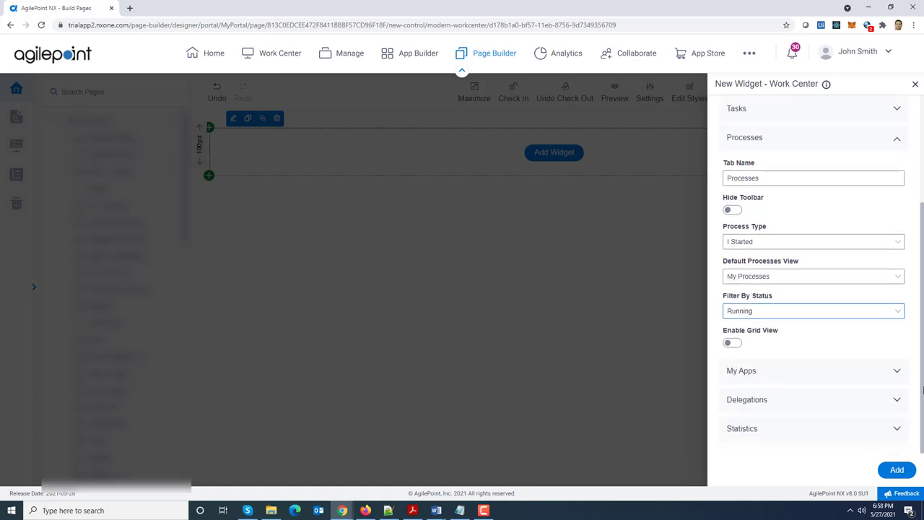
click(732, 343)
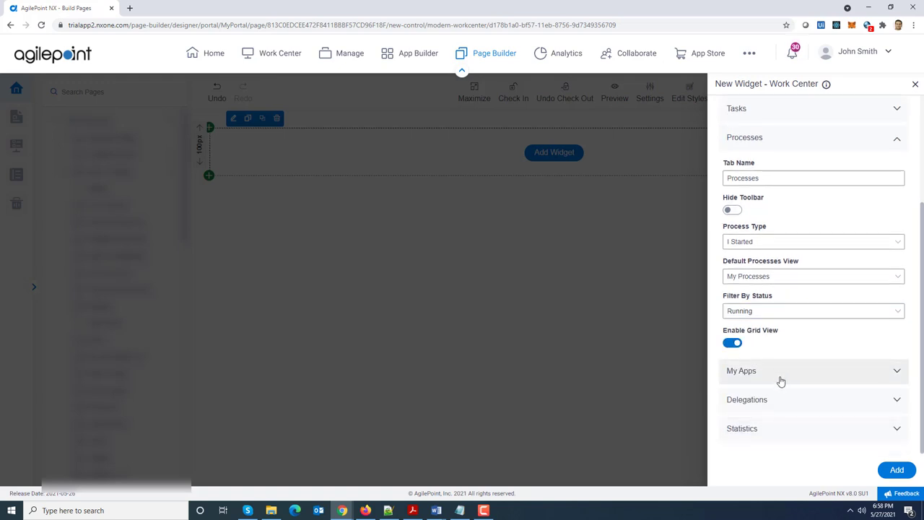
Review the My Apps, Delegations and Statistics tab settings, then add the widget to the page.
click(787, 373)
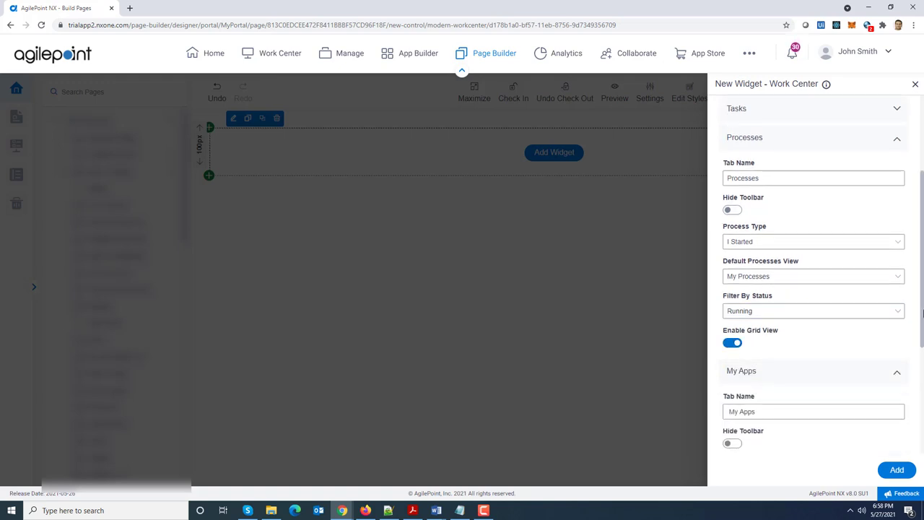
scroll(922, 315, down, 4)
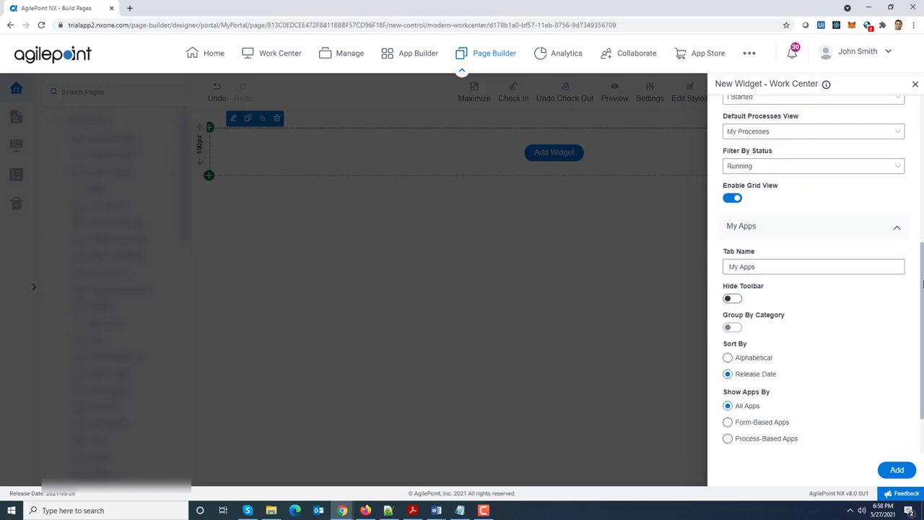
scroll(921, 296, down, 1)
scroll(722, 341, down, 1)
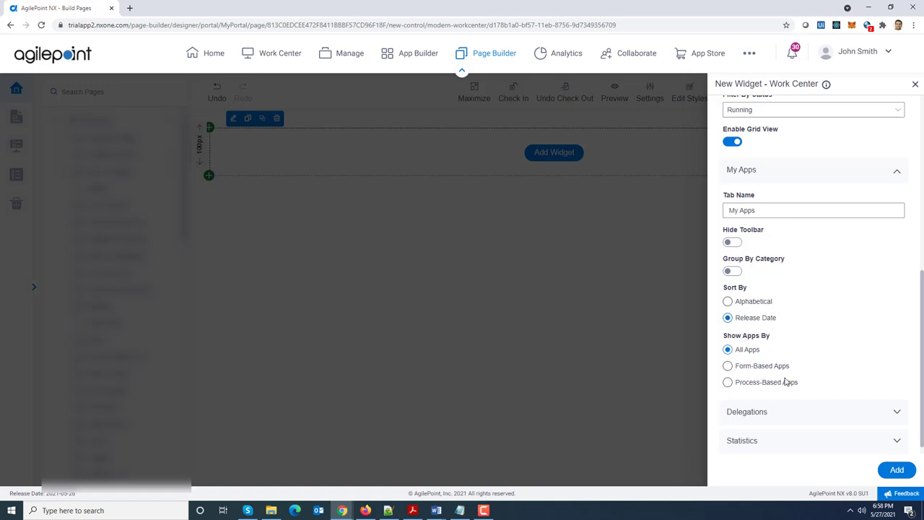
scroll(922, 311, down, 1)
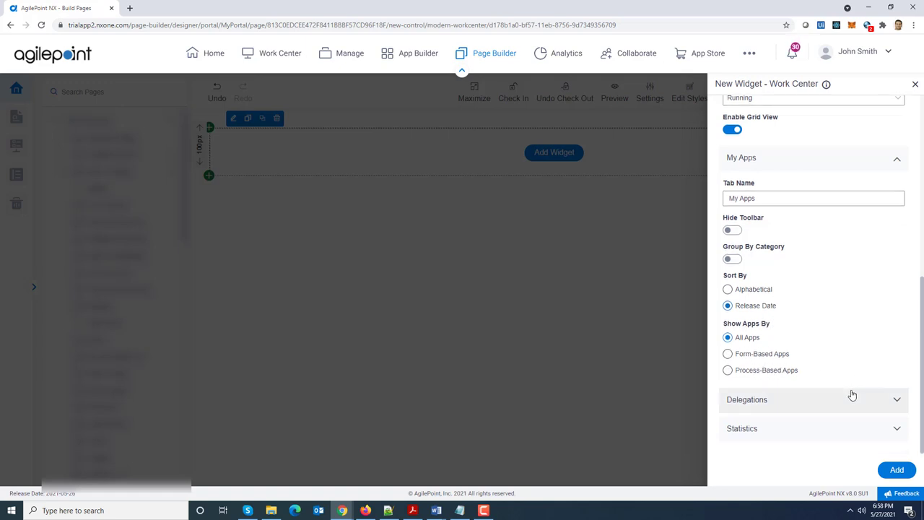
click(852, 158)
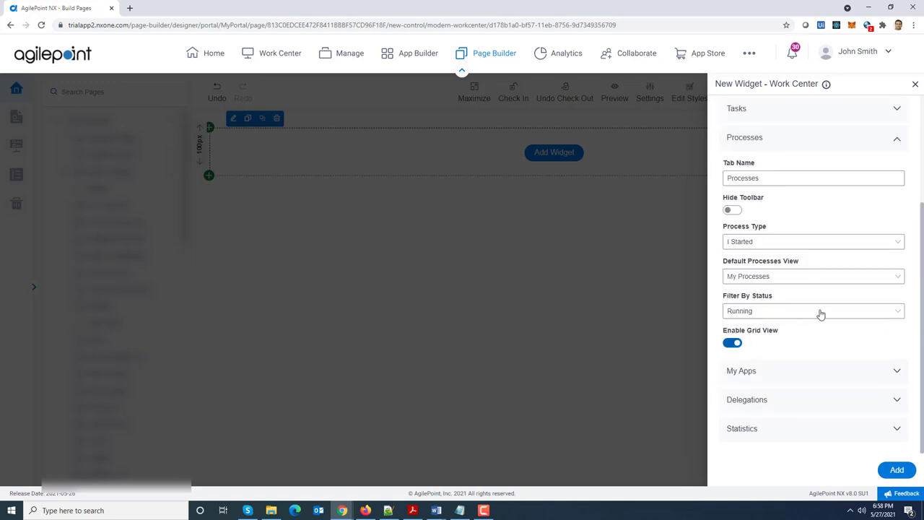
click(831, 401)
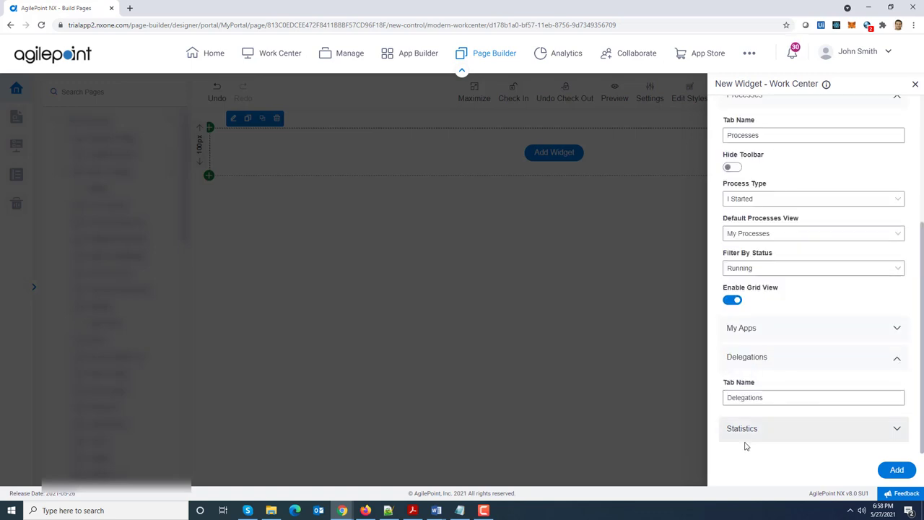
click(802, 436)
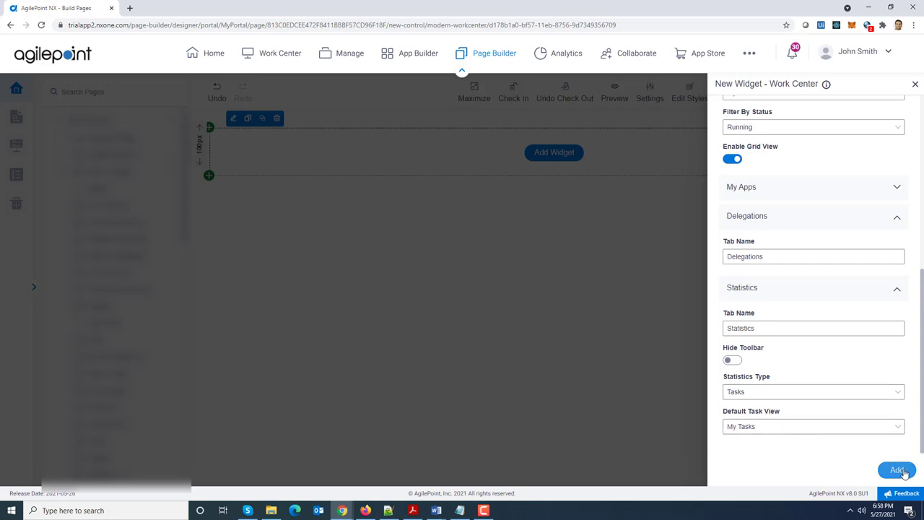
click(896, 470)
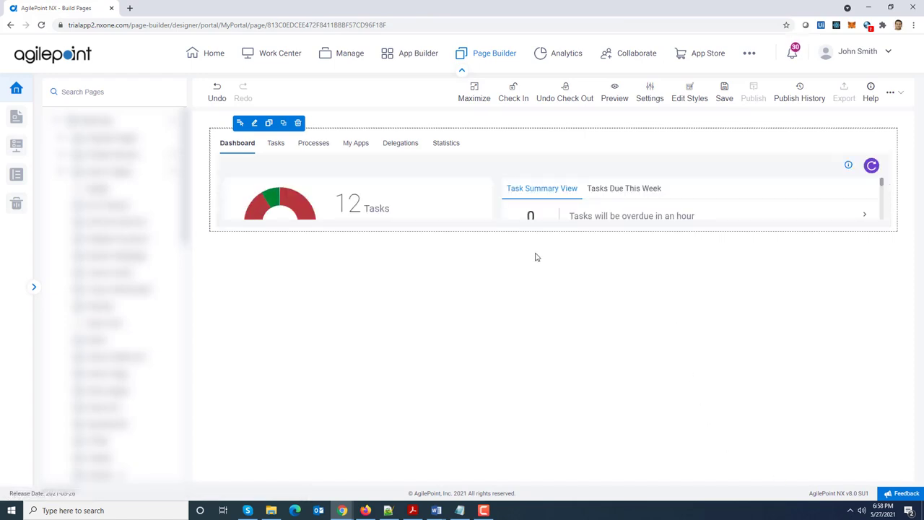
Stretch the Work Center widget's bottom edge down so the full Dashboard is visible.
drag(523, 232, 557, 494)
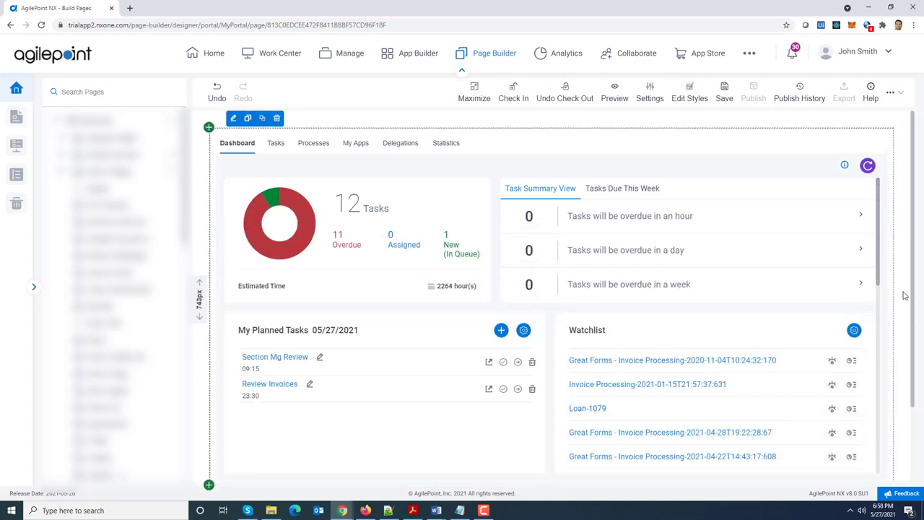
scroll(912, 410, down, 5)
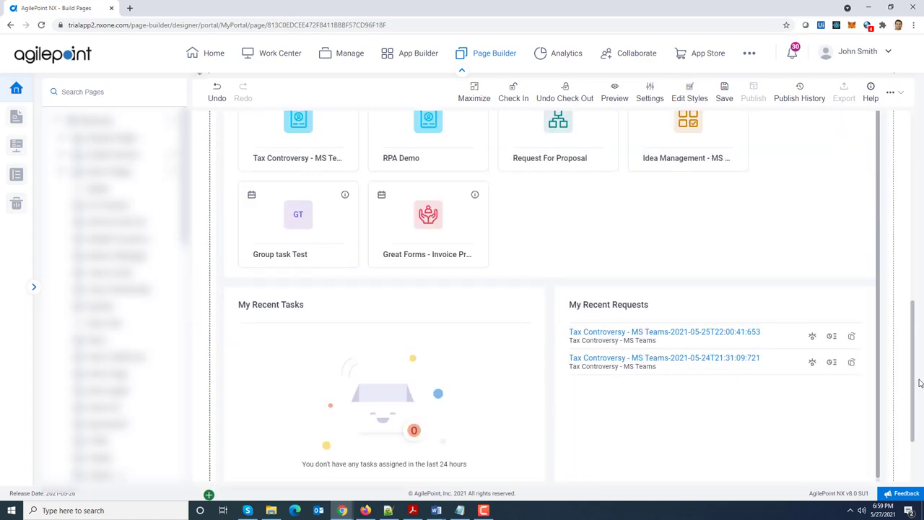
scroll(656, 386, down, 2)
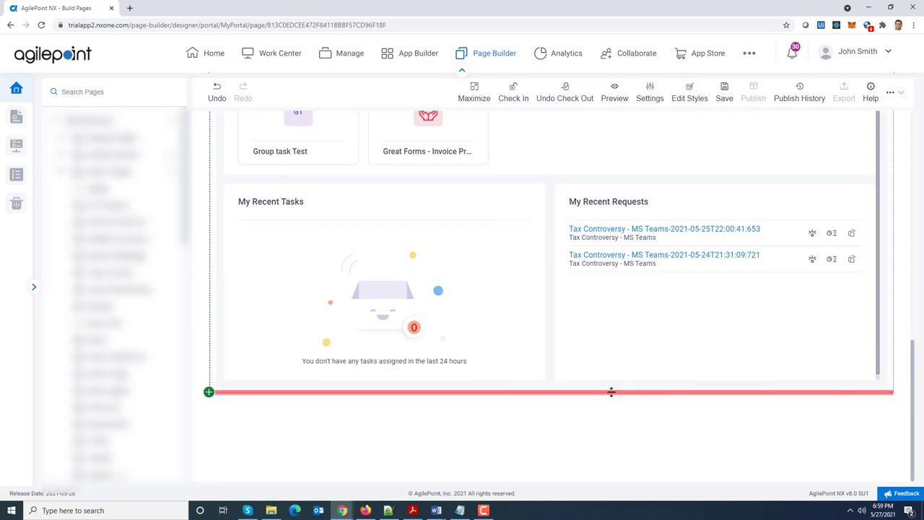
drag(610, 392, 620, 426)
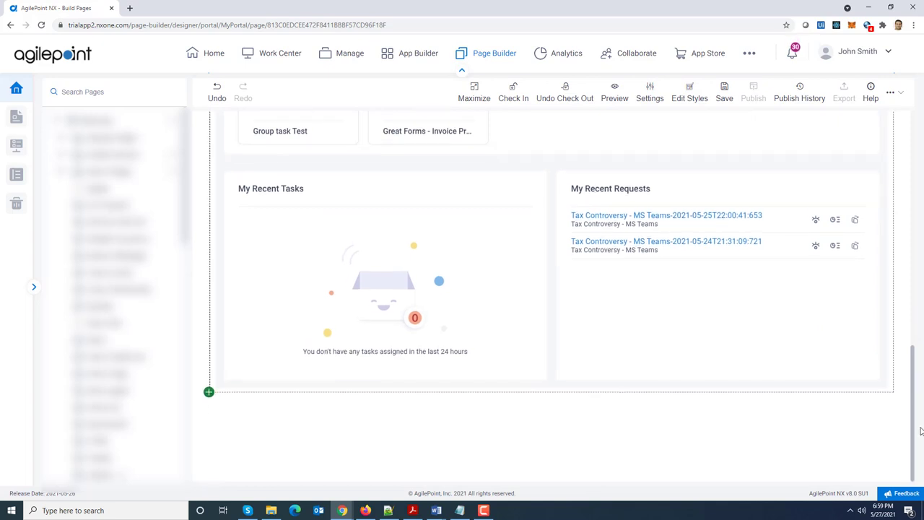
drag(914, 431, 914, 207)
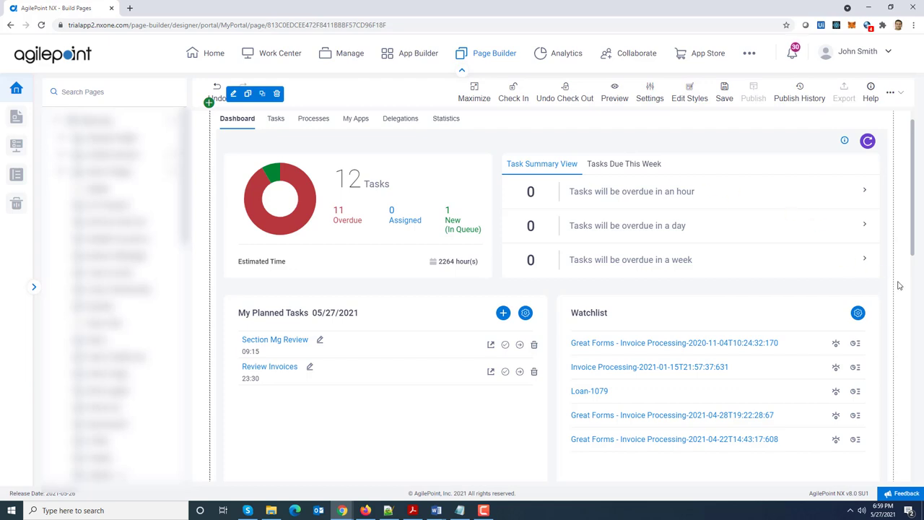
click(723, 101)
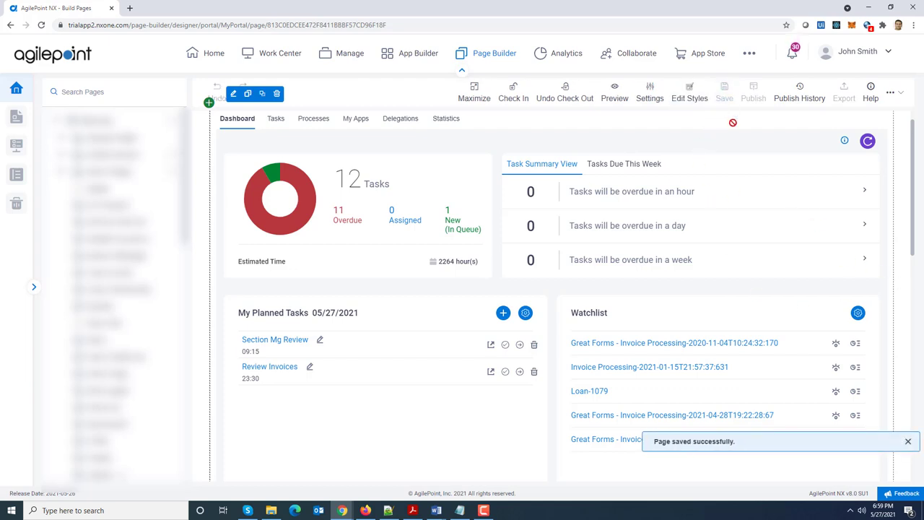
click(614, 96)
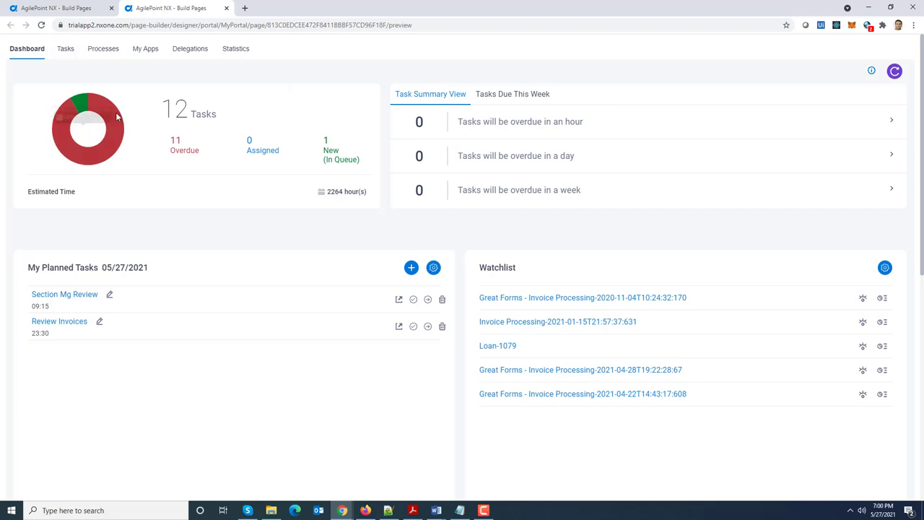
click(66, 52)
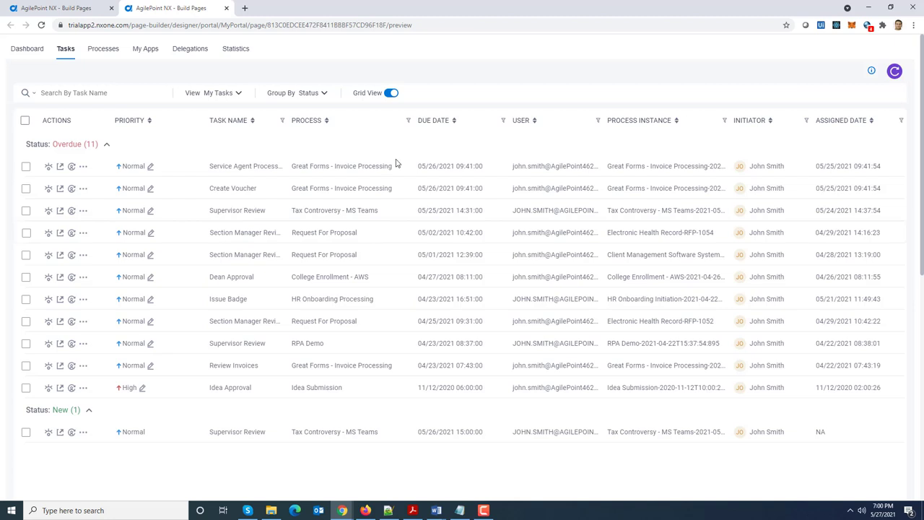
click(387, 95)
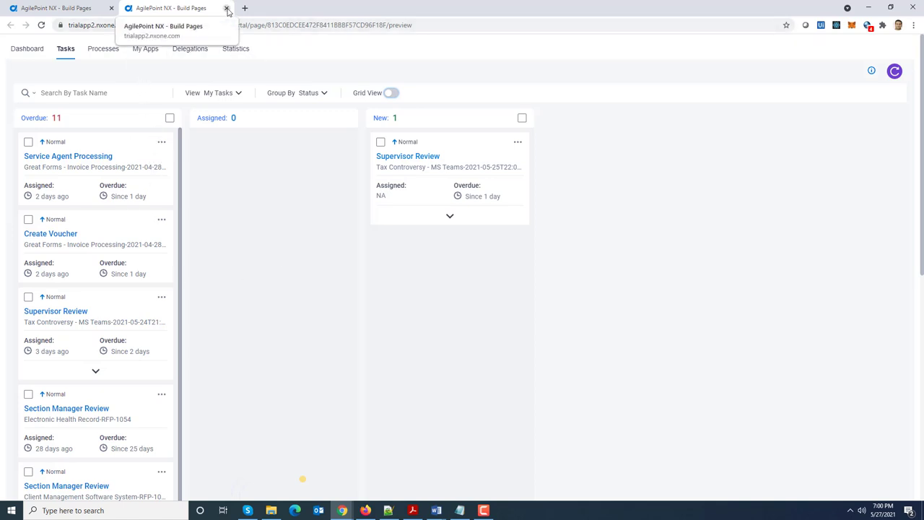
click(226, 9)
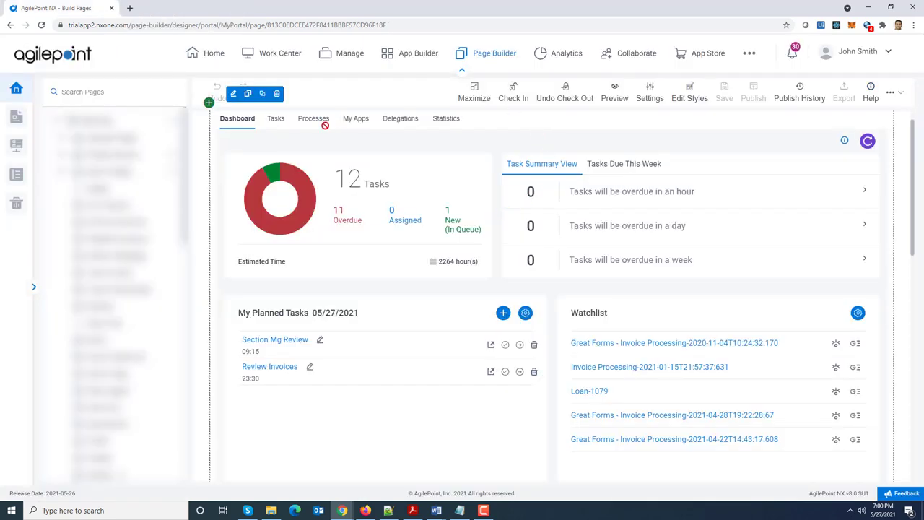
Set the Work Center widget's tab orientation to Vertical.
click(499, 165)
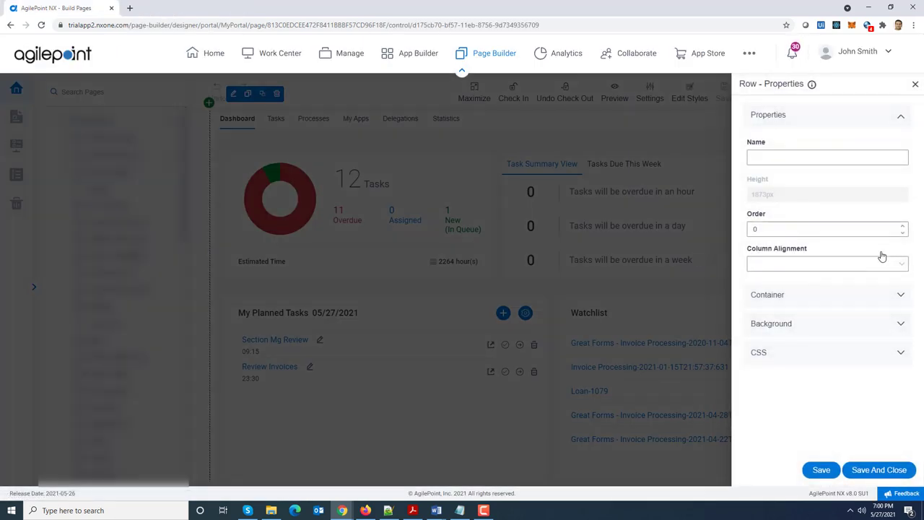
click(915, 85)
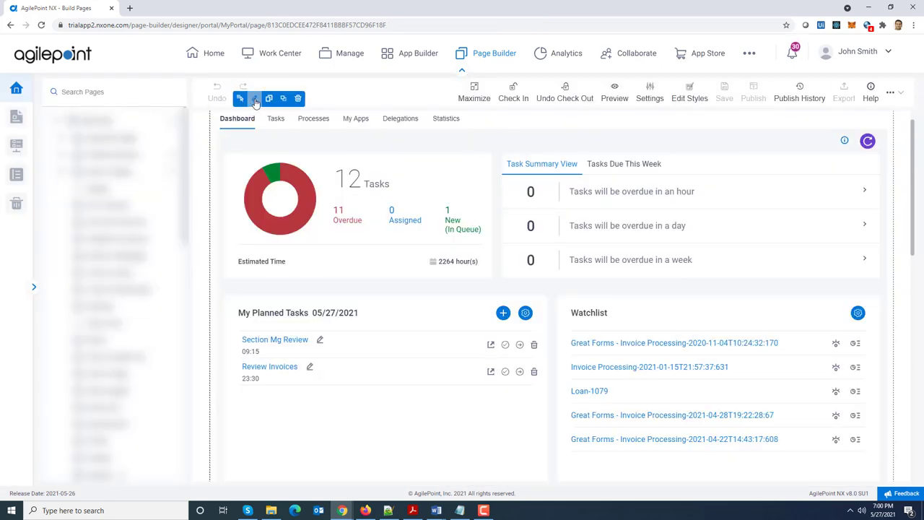
click(254, 98)
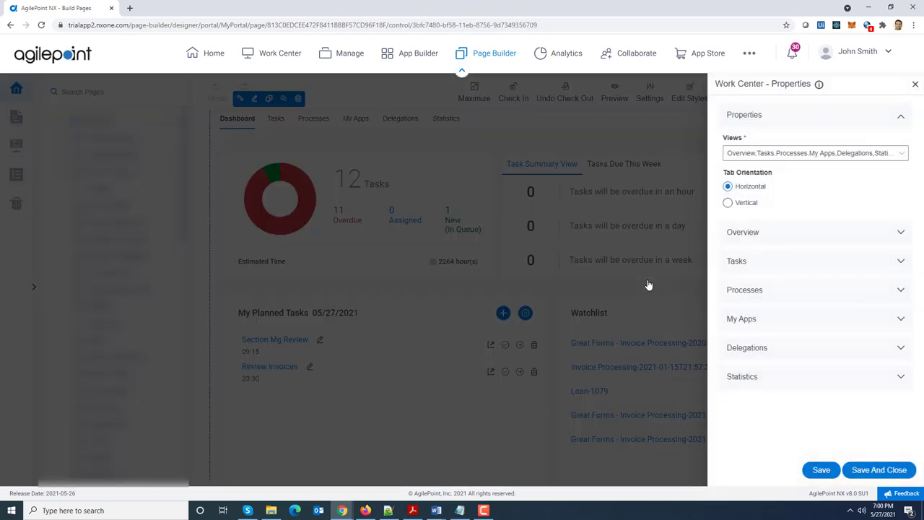
click(728, 204)
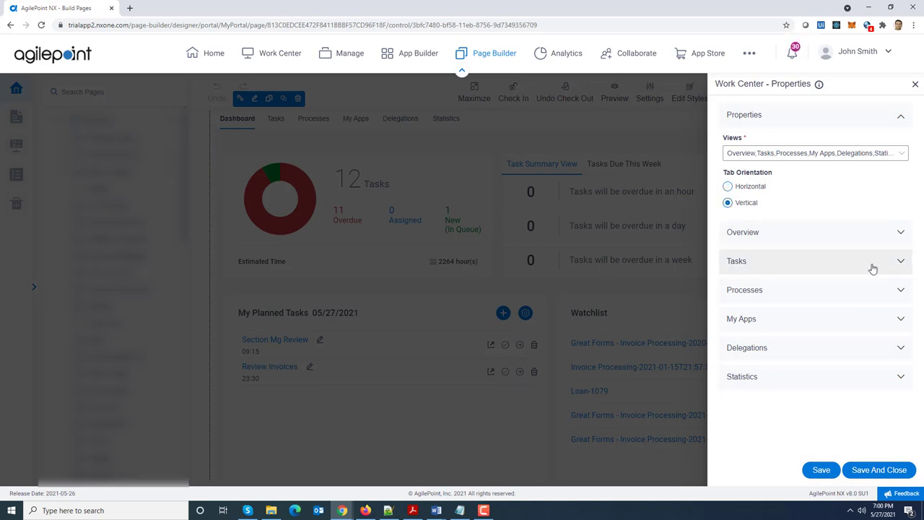
Turn off grid view for the Tasks and Processes tabs and save the widget settings.
click(872, 268)
click(732, 431)
click(864, 267)
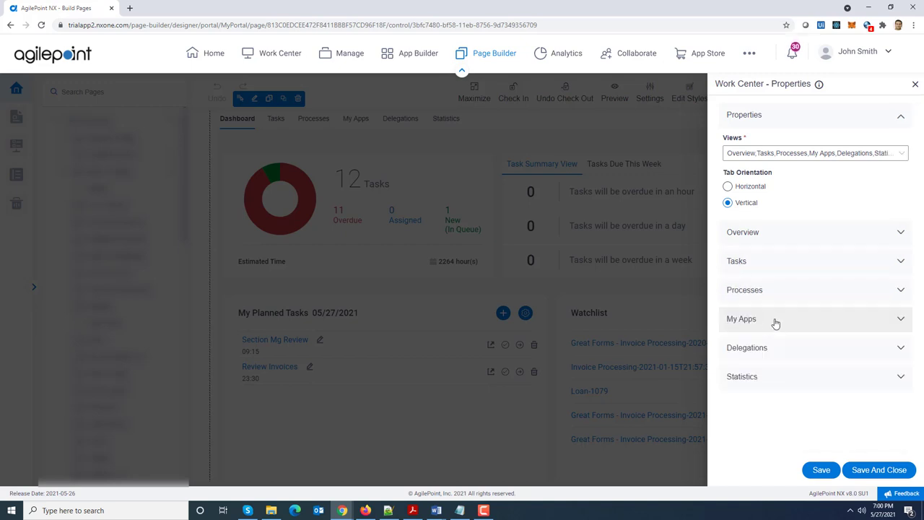
click(763, 296)
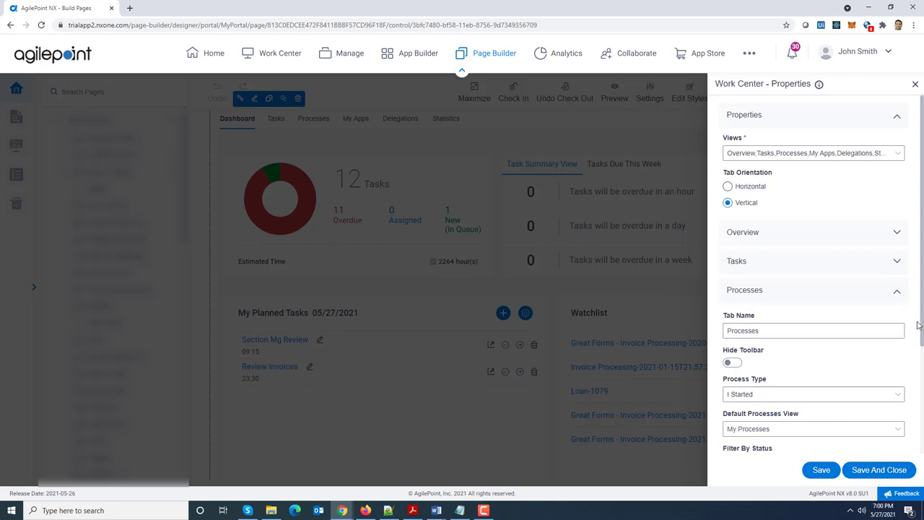
scroll(922, 331, down, 1)
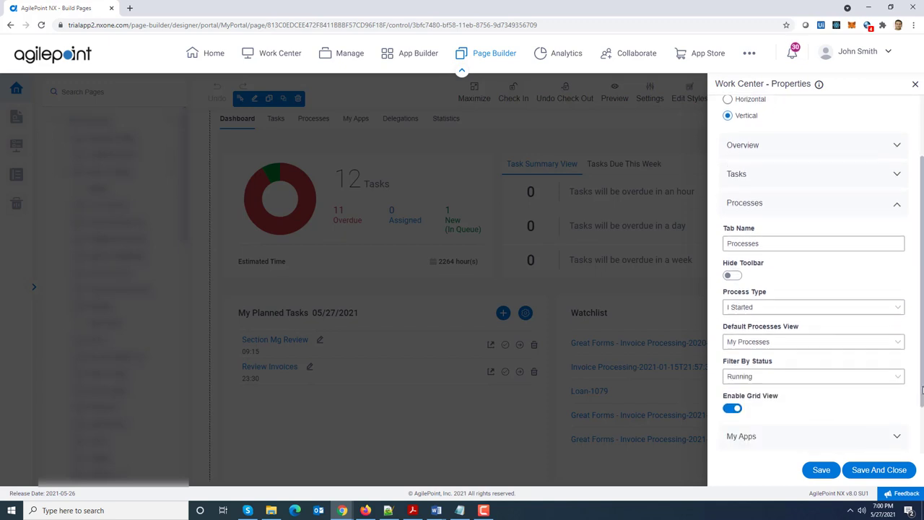
click(730, 408)
click(879, 469)
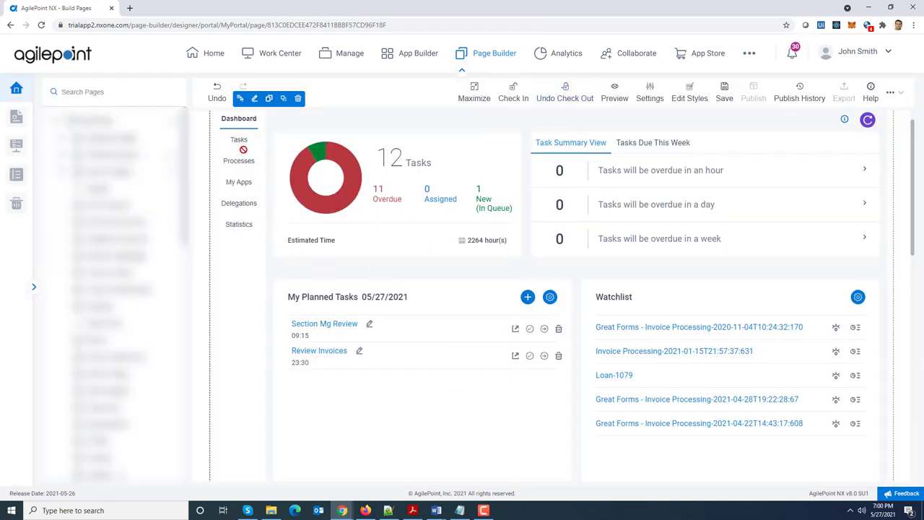
Save the page, preview its Tasks tab in card view, and return to the designer.
click(724, 100)
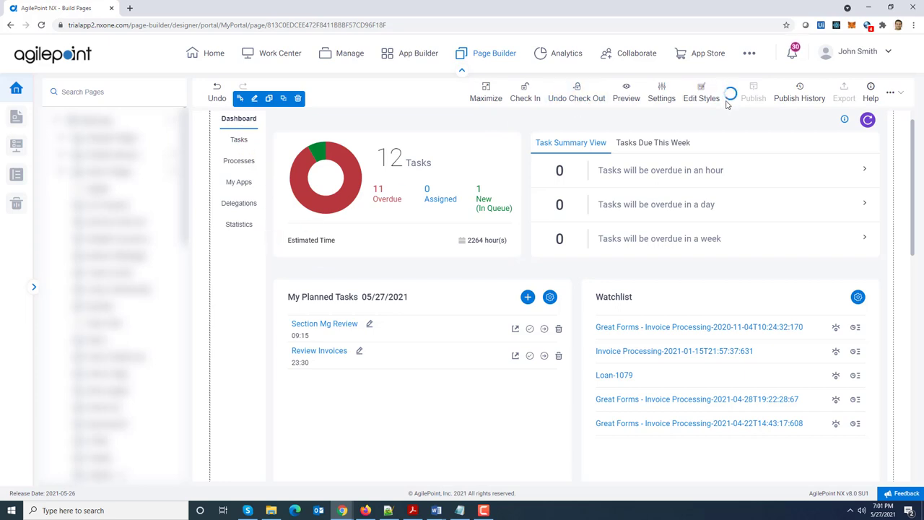
click(614, 97)
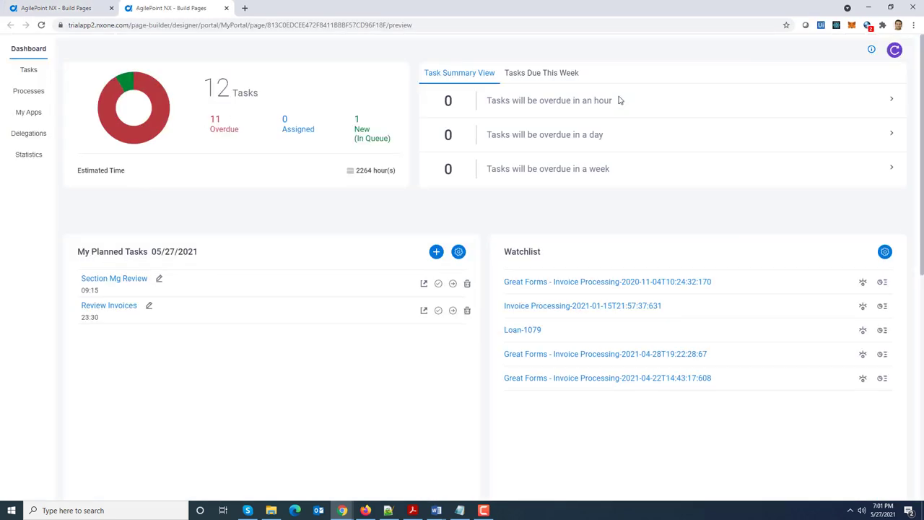
click(28, 72)
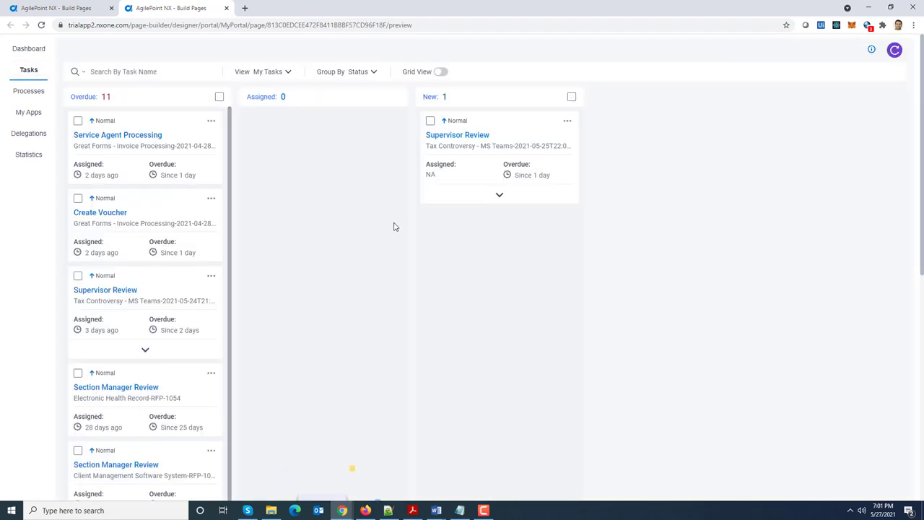
click(226, 8)
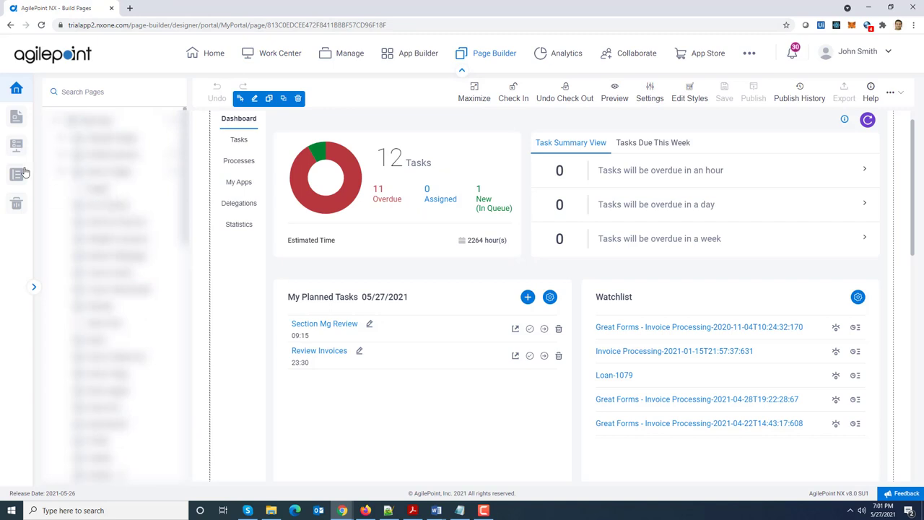
click(64, 137)
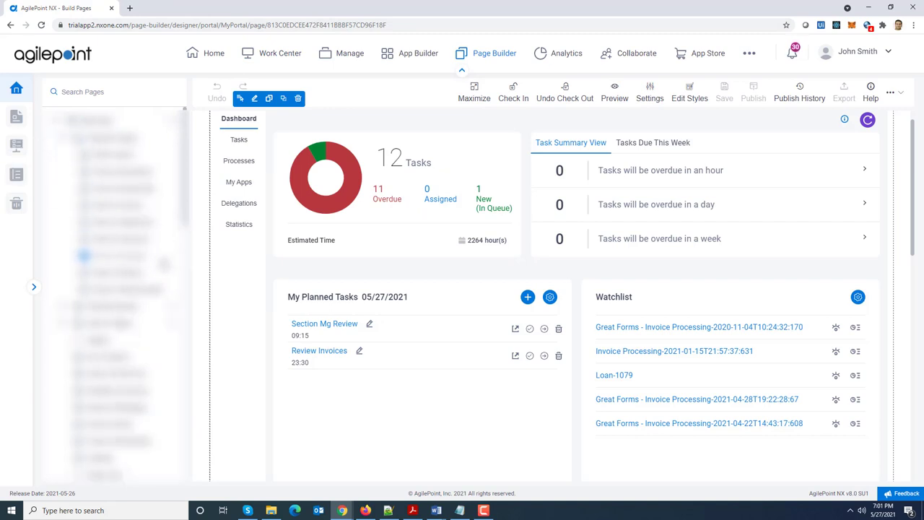
Open the Vacso HealthCare page and insert an empty row below its banner, adding no widget.
click(137, 224)
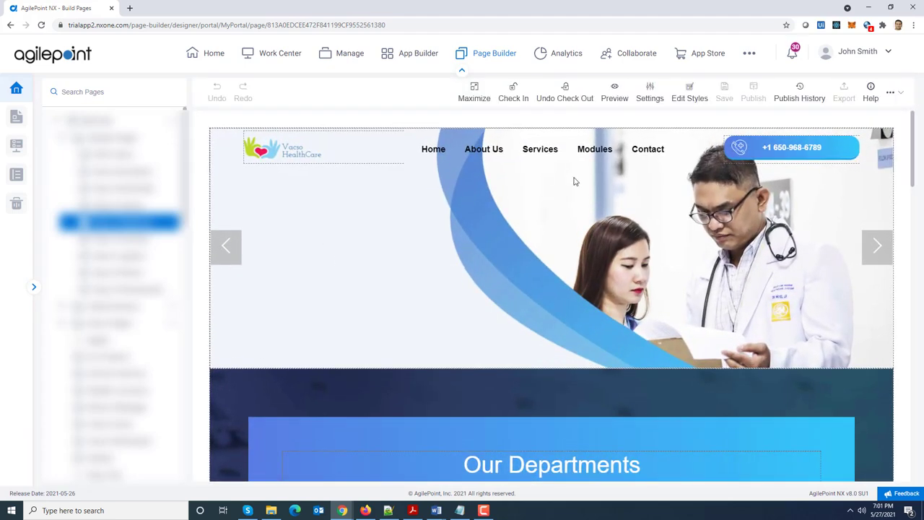
click(211, 372)
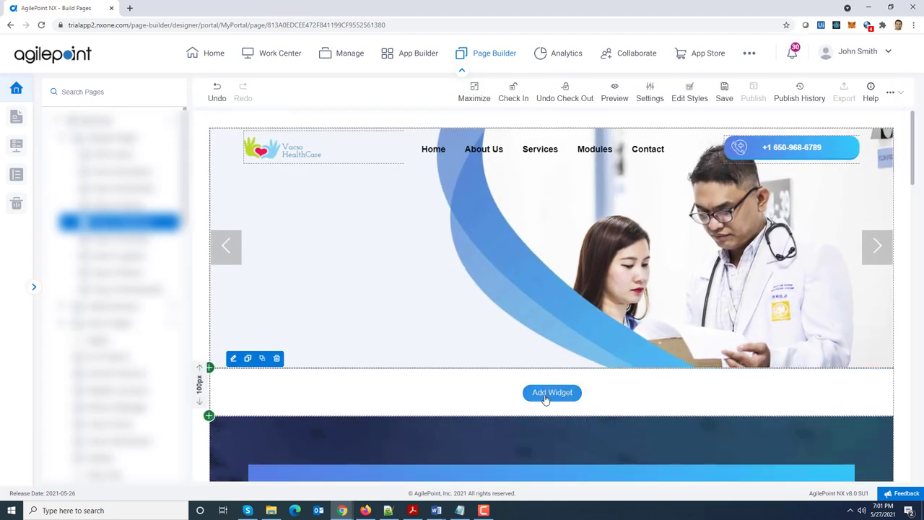
click(546, 396)
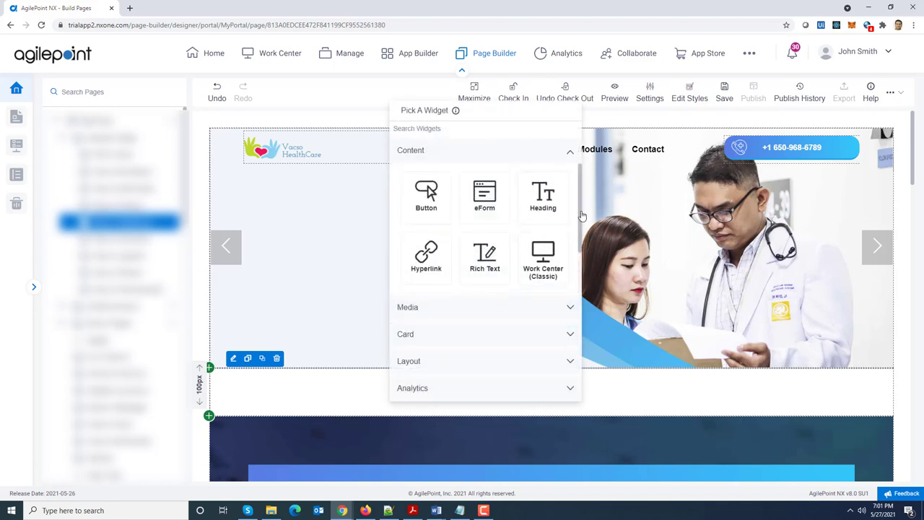
scroll(579, 214, down, 2)
scroll(577, 213, up, 2)
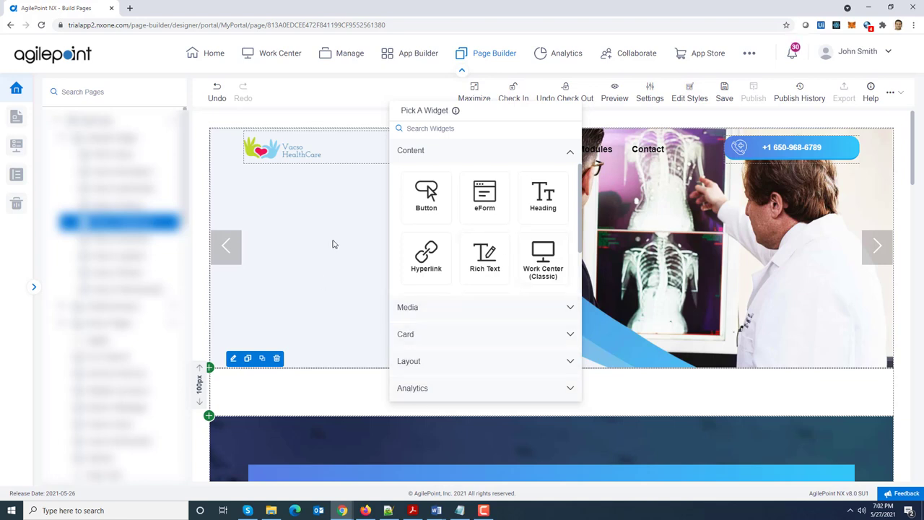
click(306, 98)
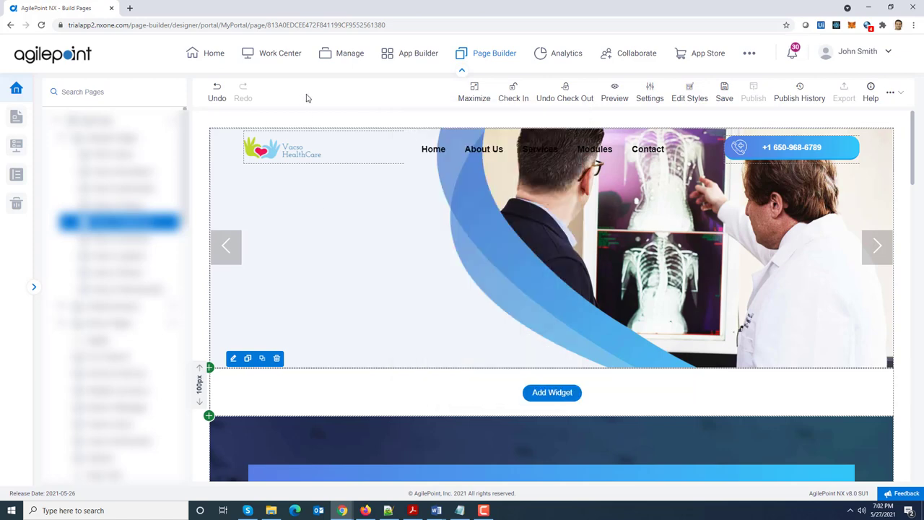